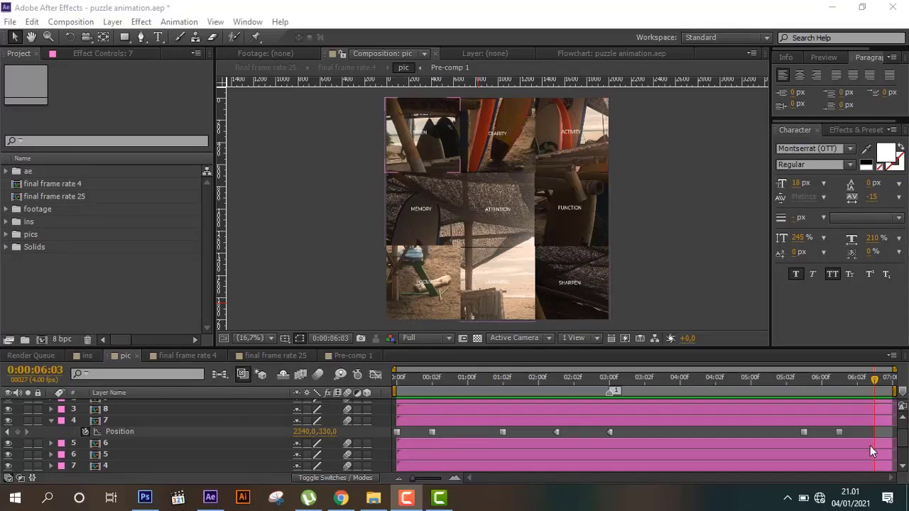
Deselect the puzzle piece layer and RAM-preview the finished puzzle animation
left_click(403, 90)
left_click(71, 21)
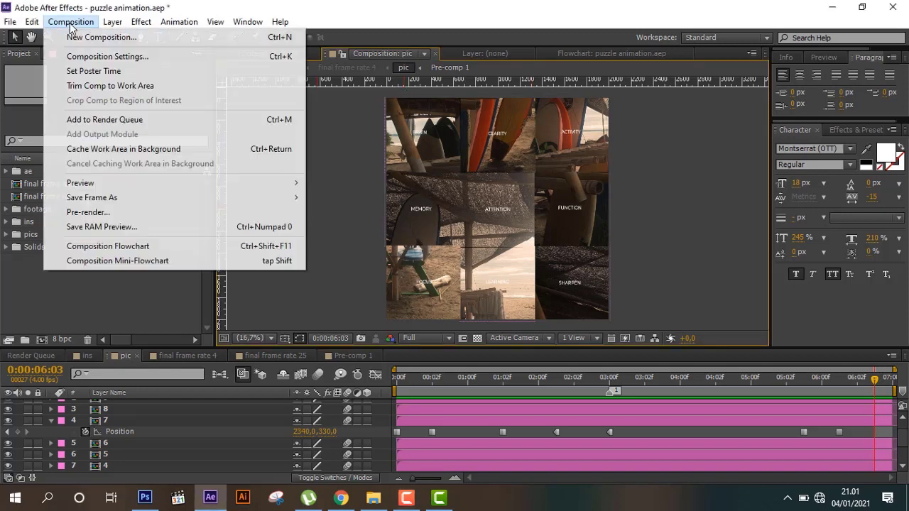
mouse_move(81, 183)
left_click(353, 187)
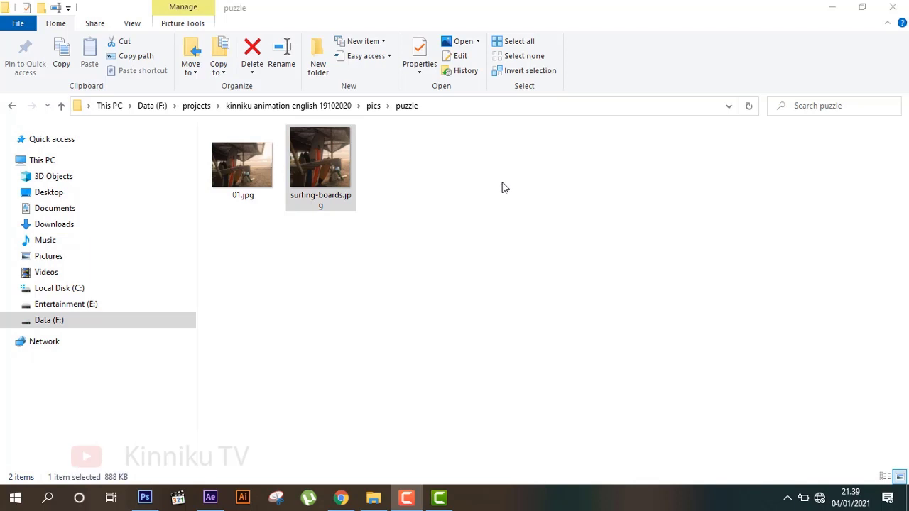
Confirm surfing-boards.jpg is 2000×2000 in its Properties details, then drag it into After Effects
right_click(330, 187)
left_click(385, 473)
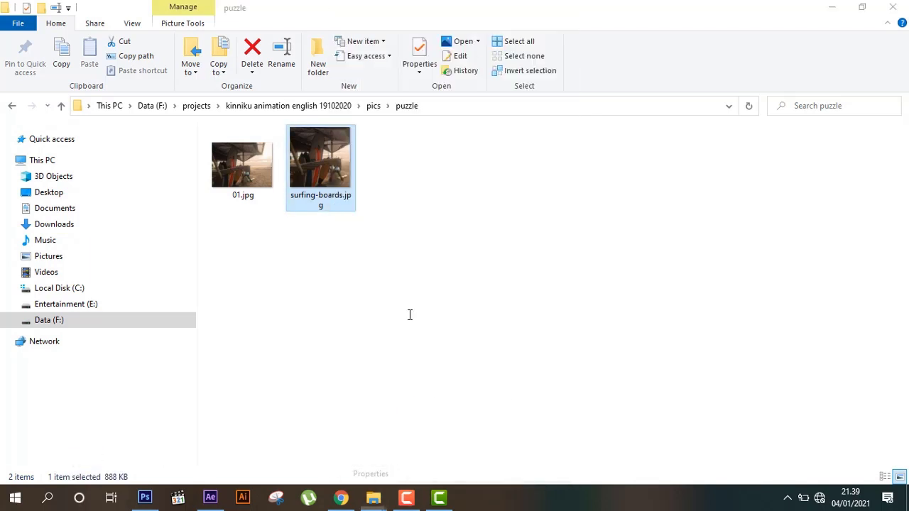
left_click(420, 173)
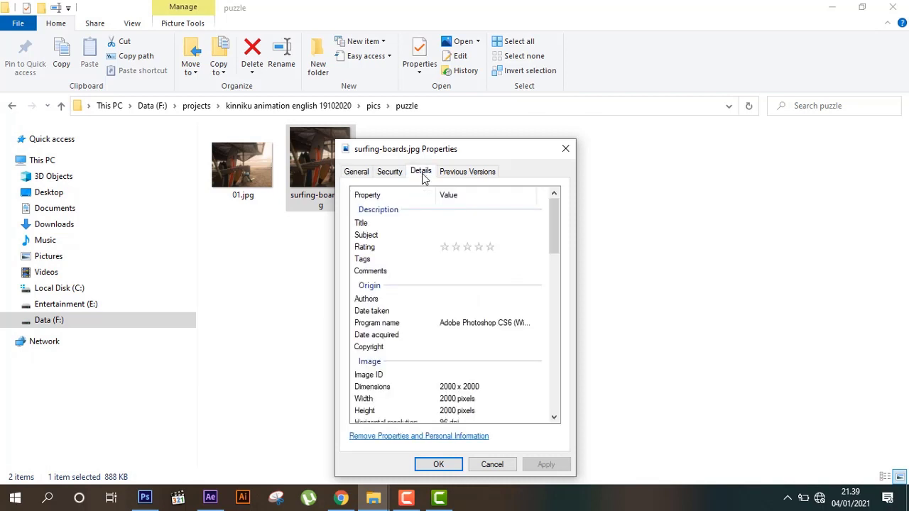
left_click(458, 387)
scroll(465, 389, "down", 1)
scroll(465, 389, "down", 1)
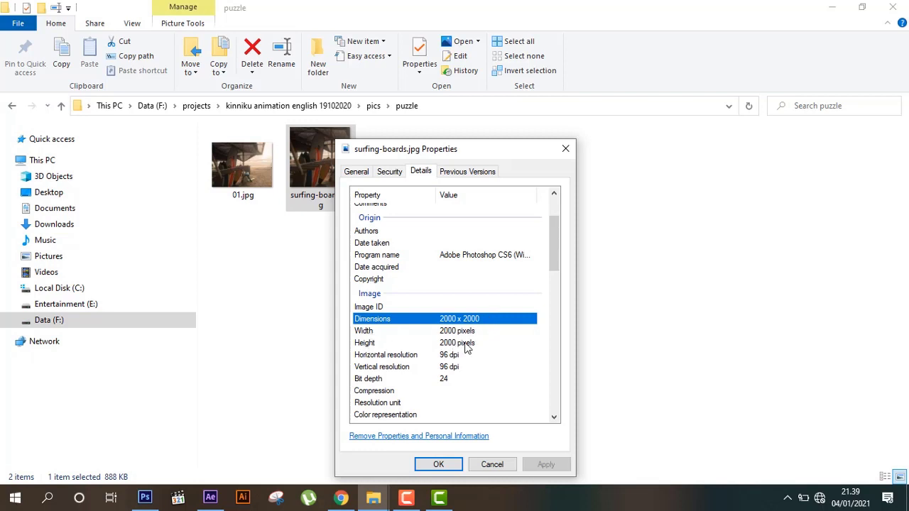
left_click(491, 466)
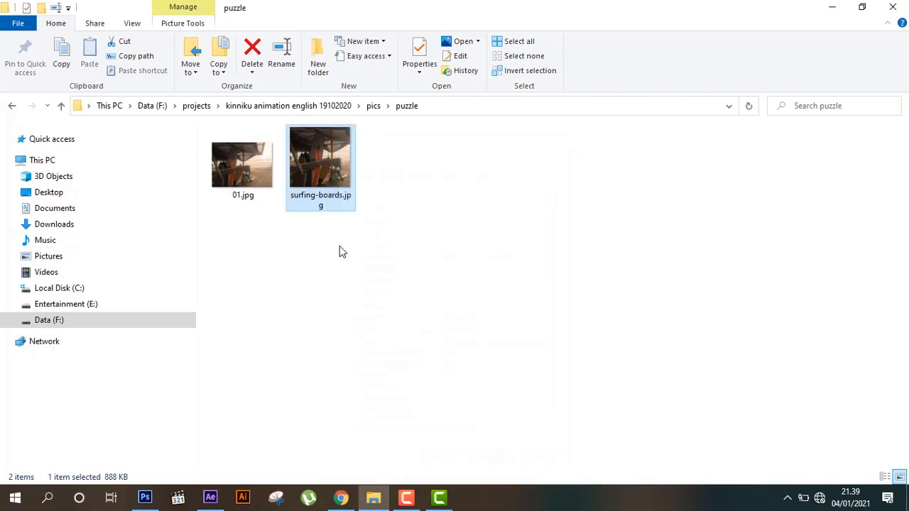
mouse_move(314, 159)
left_mouse_down()
mouse_move(282, 420)
mouse_move(121, 303)
mouse_move(90, 251)
mouse_move(43, 340)
left_mouse_up()
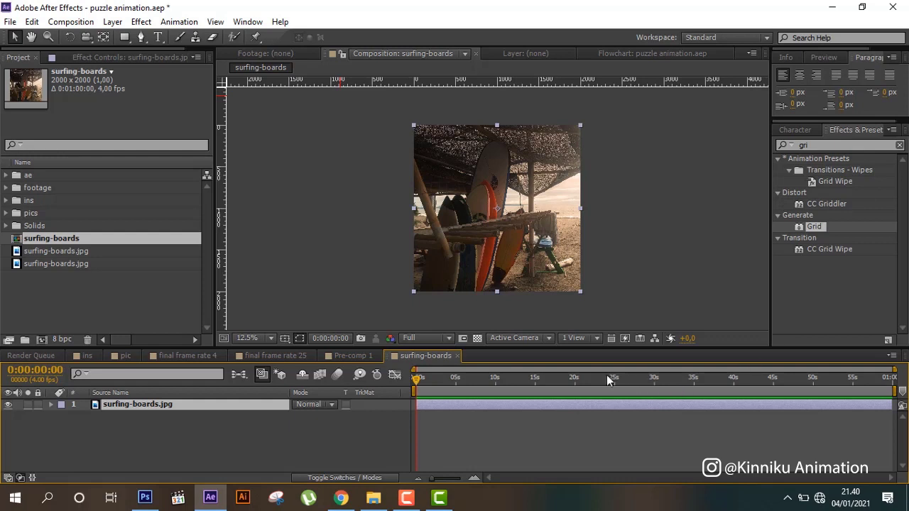
Change the surfing-boards composition duration to 0:00:15:00 in Composition Settings
left_click(71, 22)
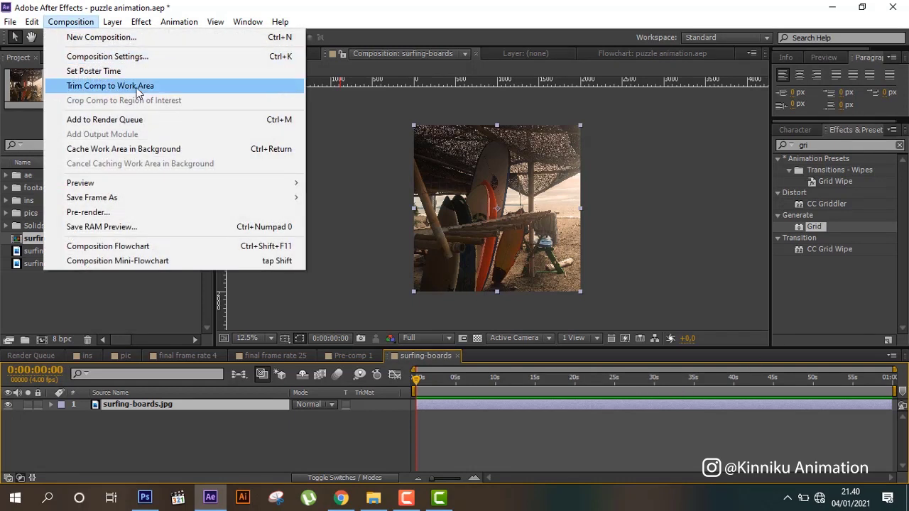
left_click(135, 57)
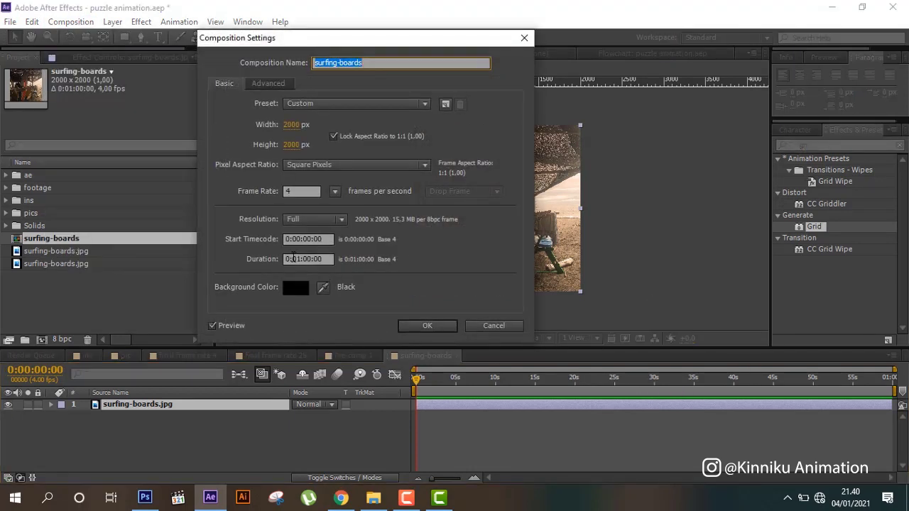
left_click(299, 259)
type(":01")
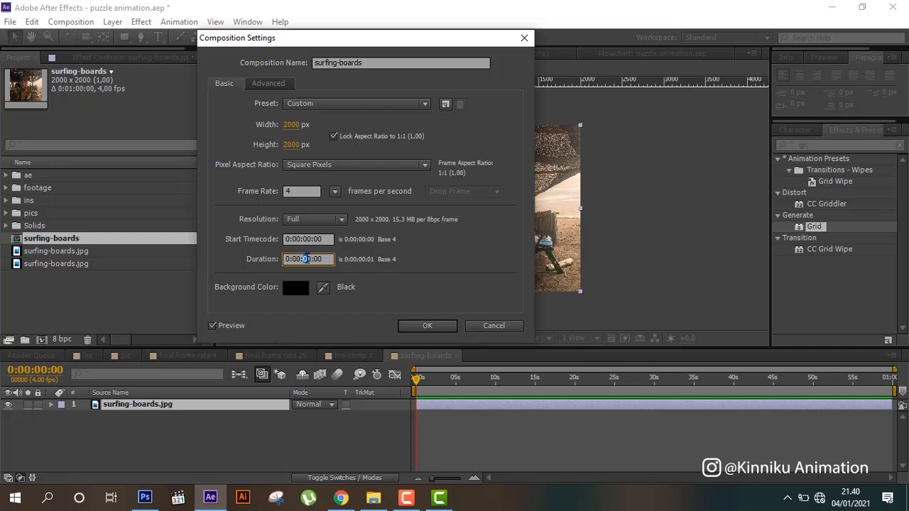
double_click(306, 260)
type("15")
left_click(427, 325)
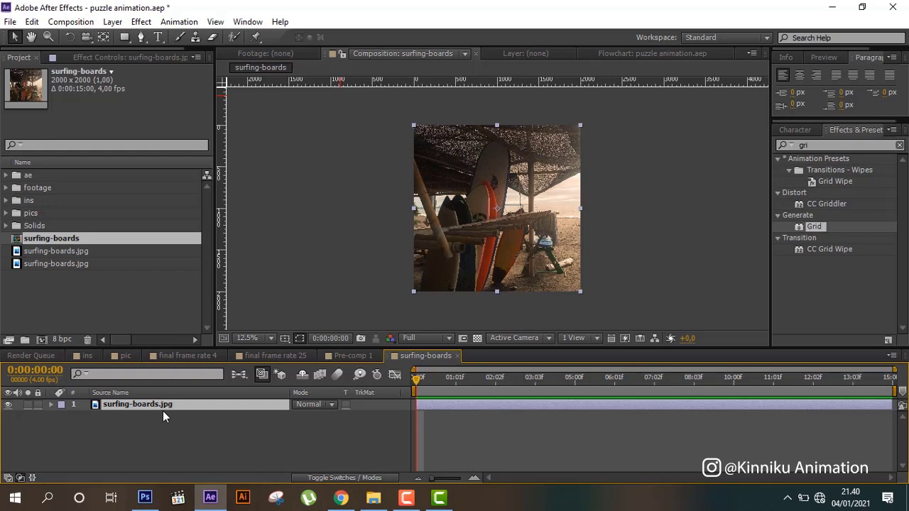
Add a new solid layer named grid to the composition
right_click(174, 432)
mouse_move(273, 292)
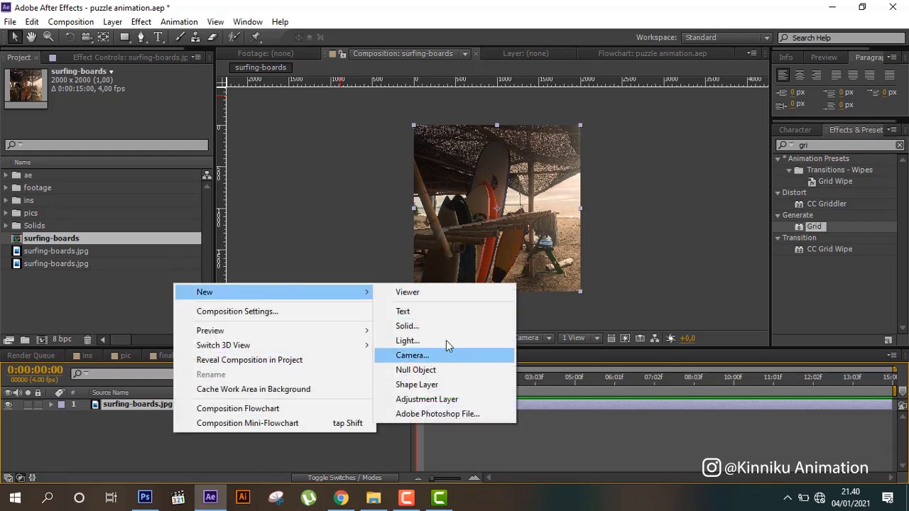
left_click(448, 324)
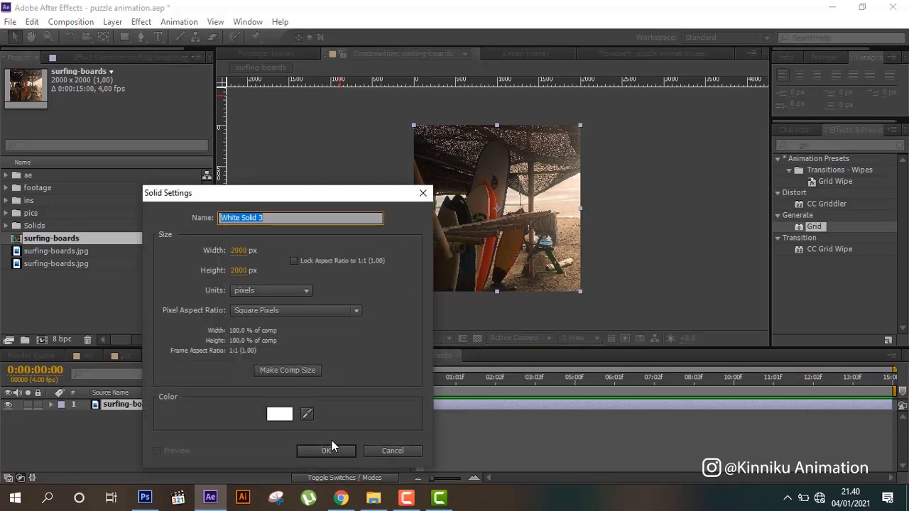
type("grid")
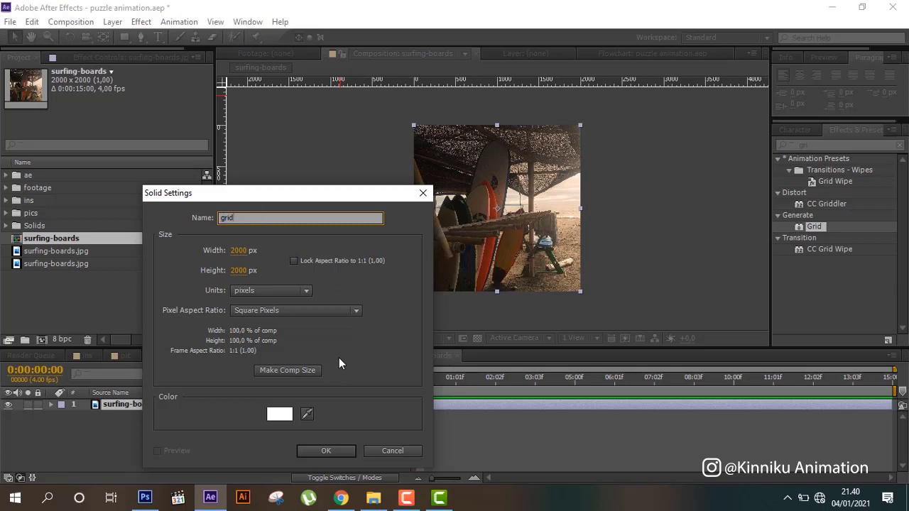
key("Return")
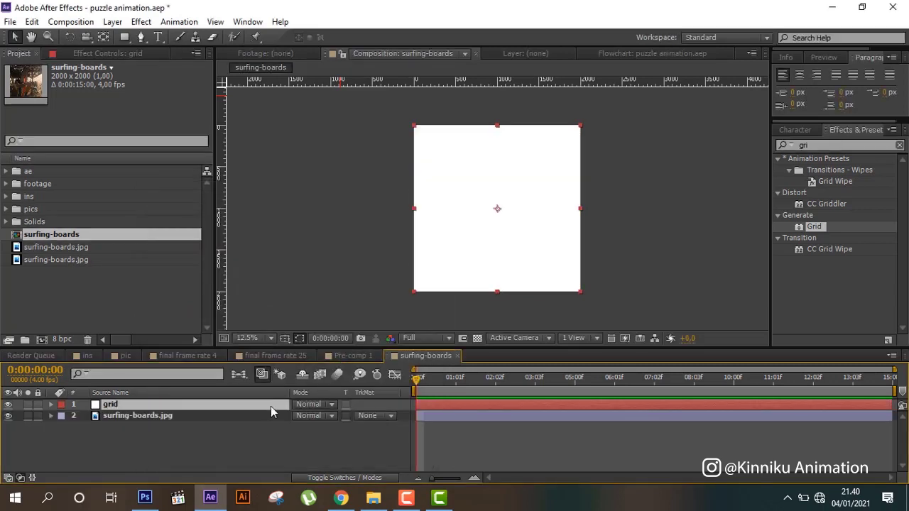
Apply the Grid effect to the solid, shift its anchor, and set Border to 10
left_click(837, 145)
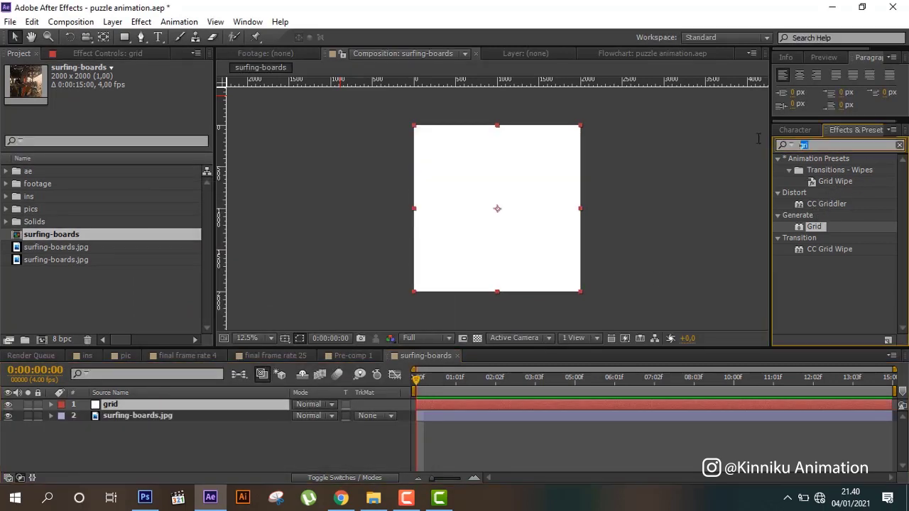
type("grid")
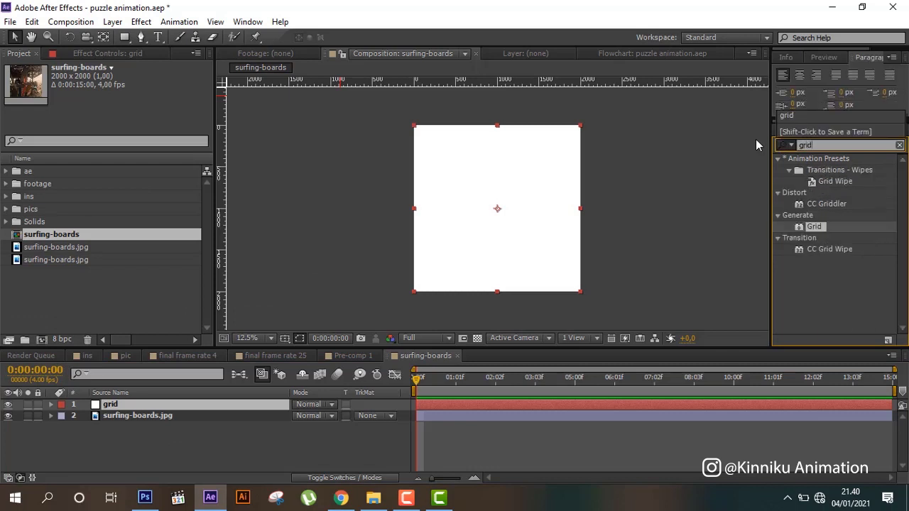
double_click(814, 226)
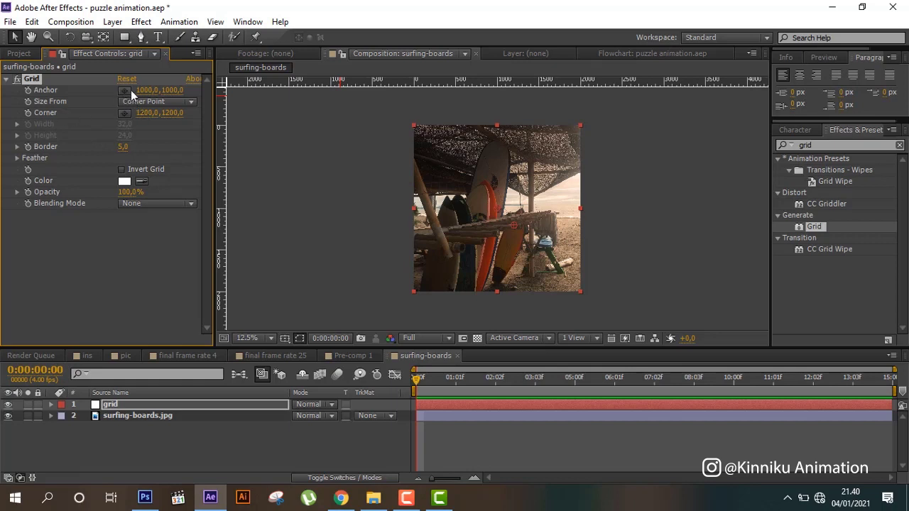
left_click_drag(168, 90, 191, 89)
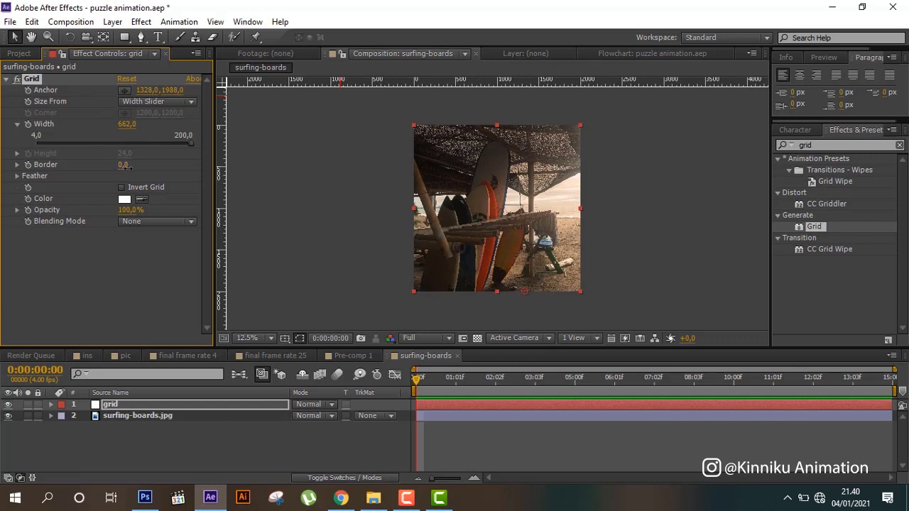
left_click_drag(123, 164, 130, 166)
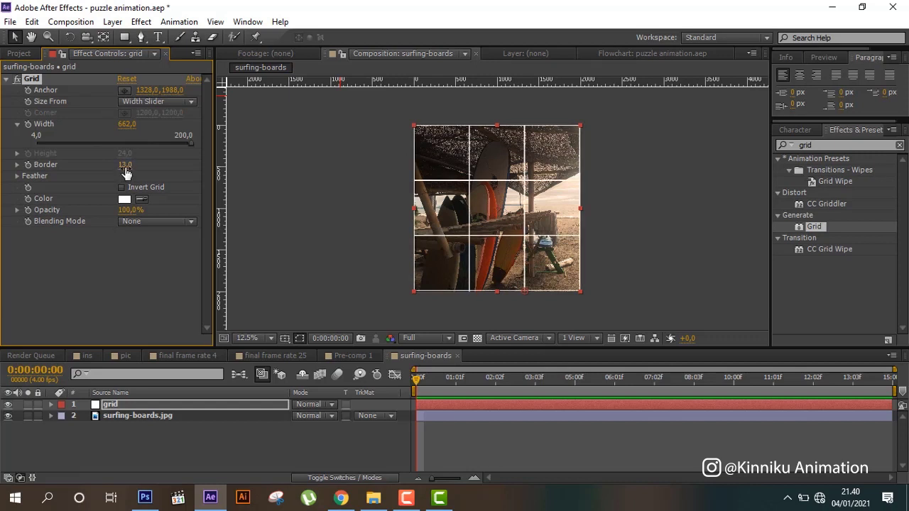
left_click(126, 164)
type("10")
key("Return")
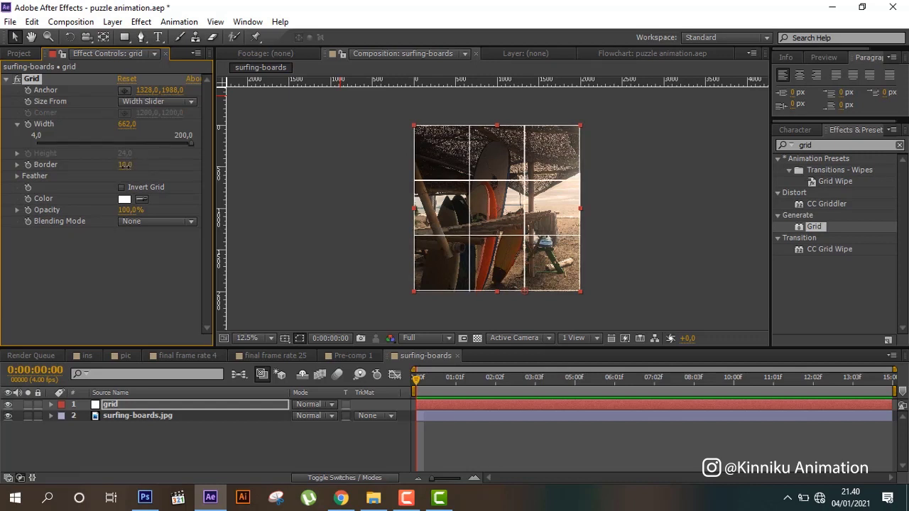
left_click(163, 404)
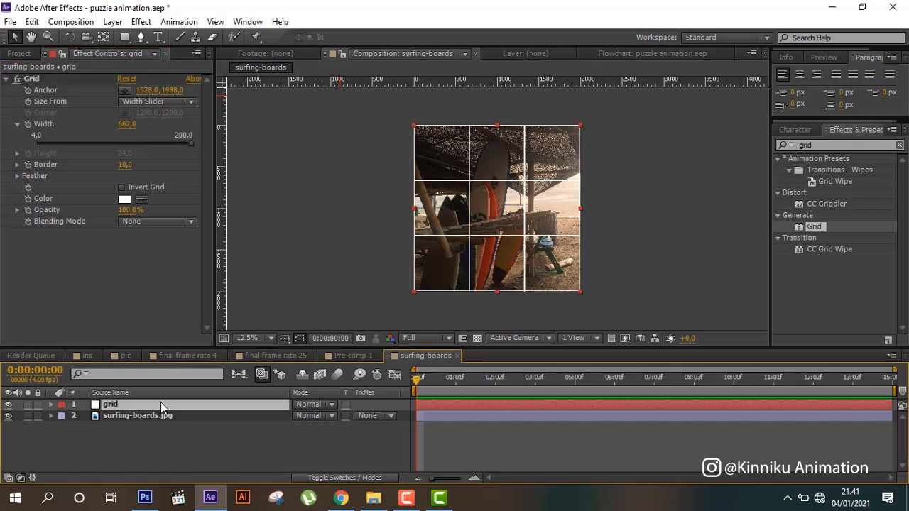
Duplicate the grid layer below the photo and set the photo's track matte to Luma Inverted
key("ctrl+d")
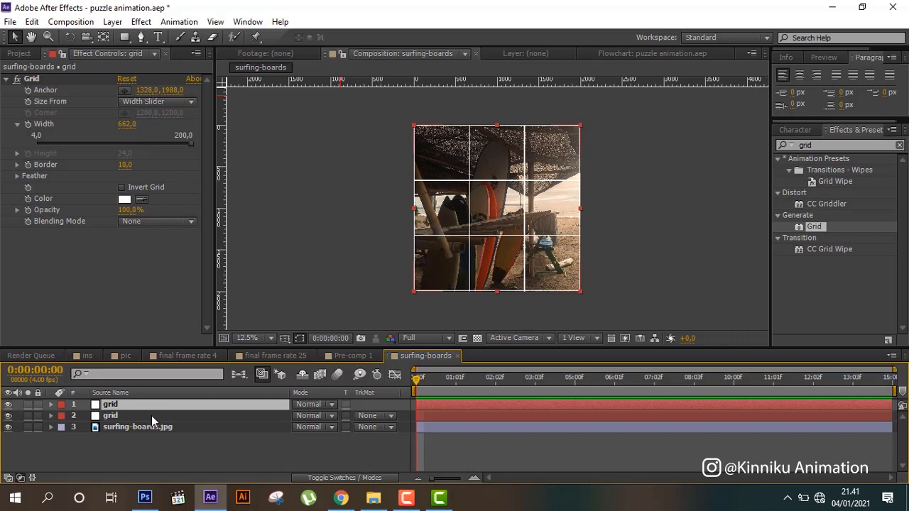
left_click_drag(151, 415, 147, 440)
left_click(377, 427)
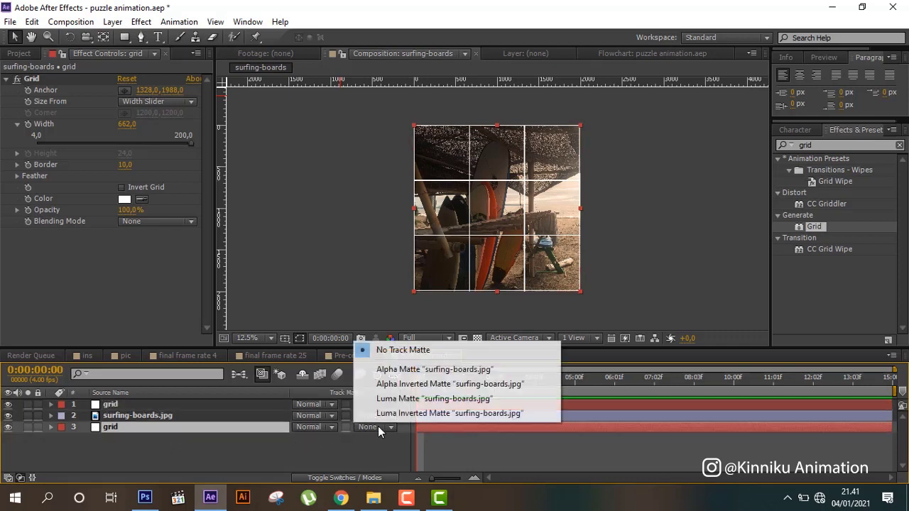
left_click(221, 417)
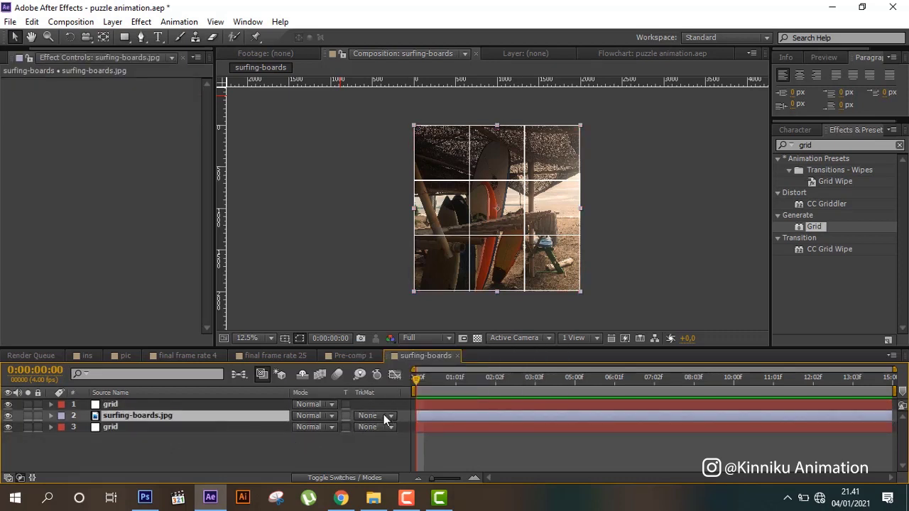
left_click(383, 419)
left_click(418, 402)
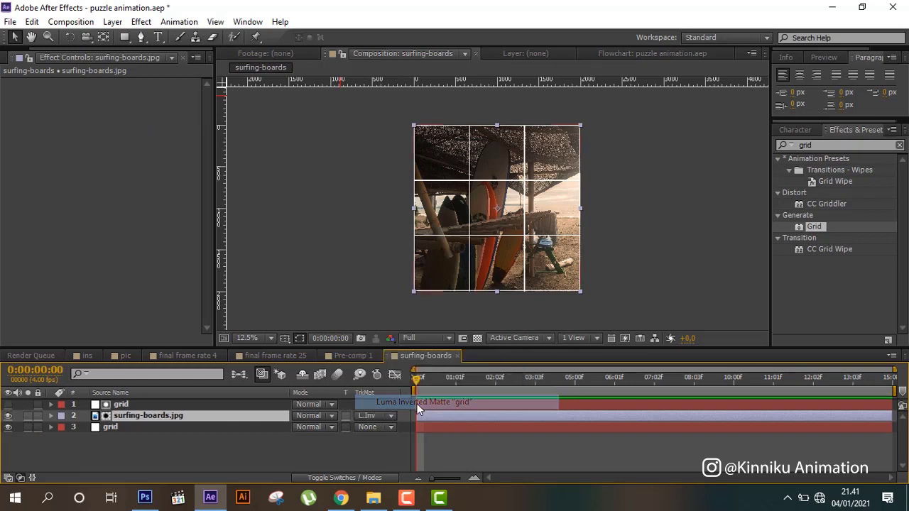
Enable Invert Grid on the lower grid copy and set its border to 8
left_click(129, 427)
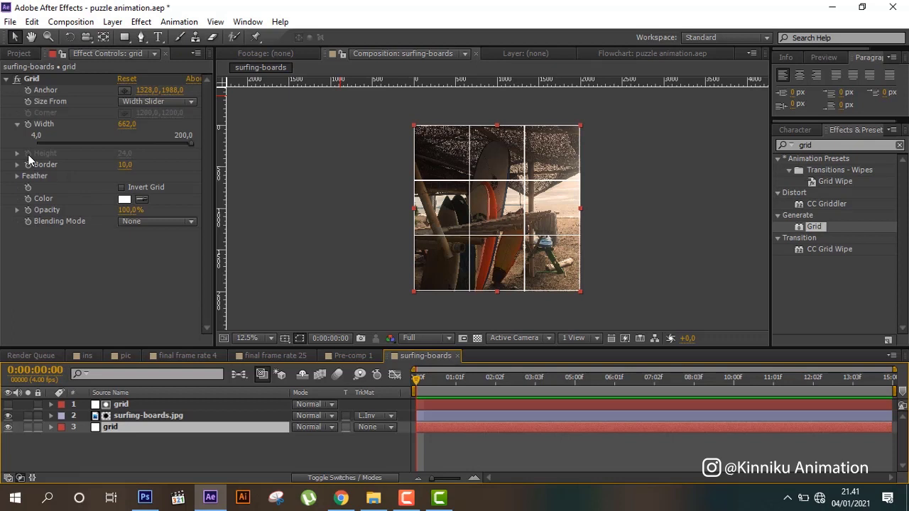
left_click(122, 187)
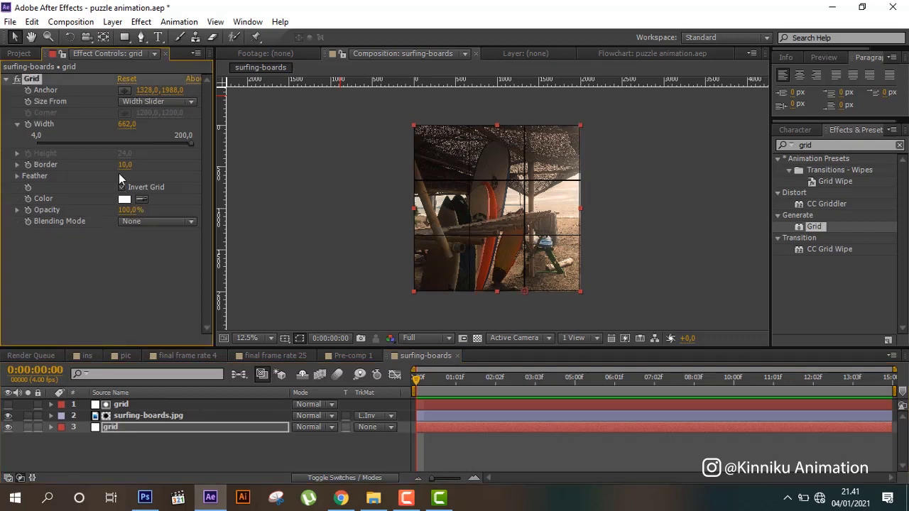
left_click(125, 164)
type("5")
left_click(144, 284)
key("period")
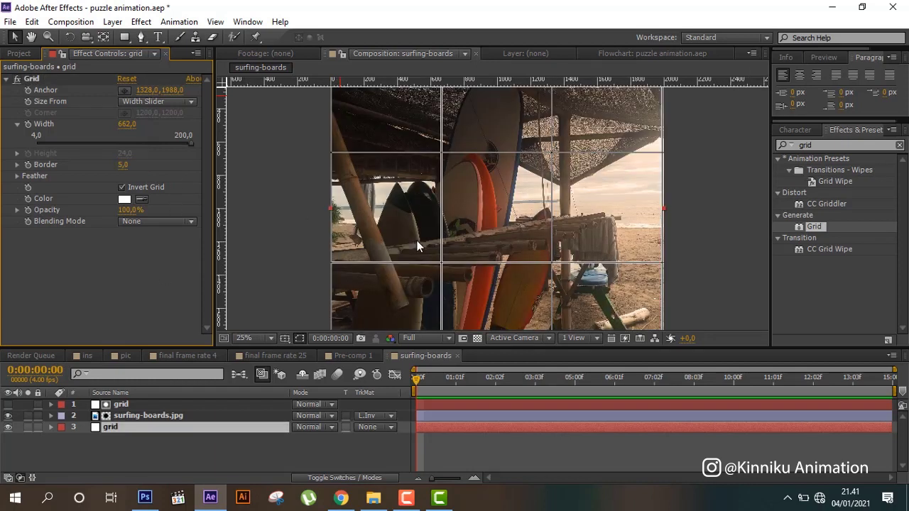
left_click(123, 167)
type("8")
left_click(126, 288)
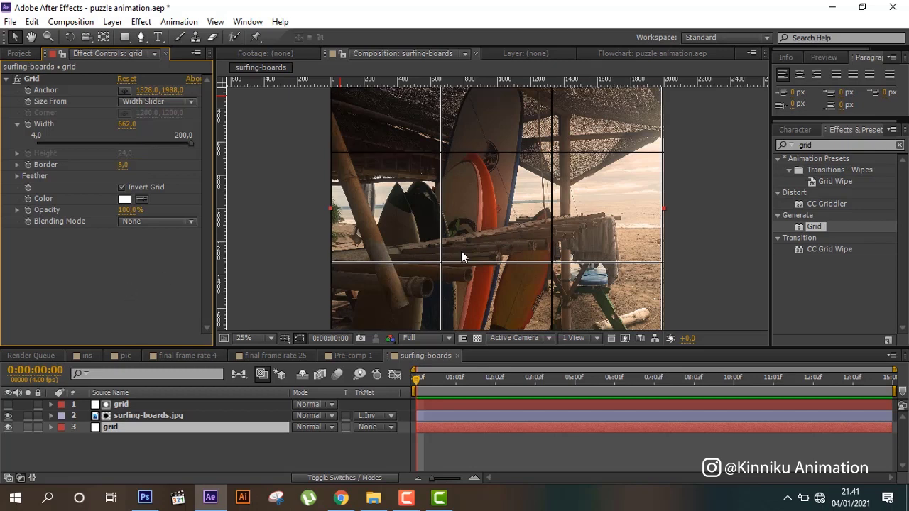
key("comma")
key("period")
left_click_drag(439, 138, 462, 220)
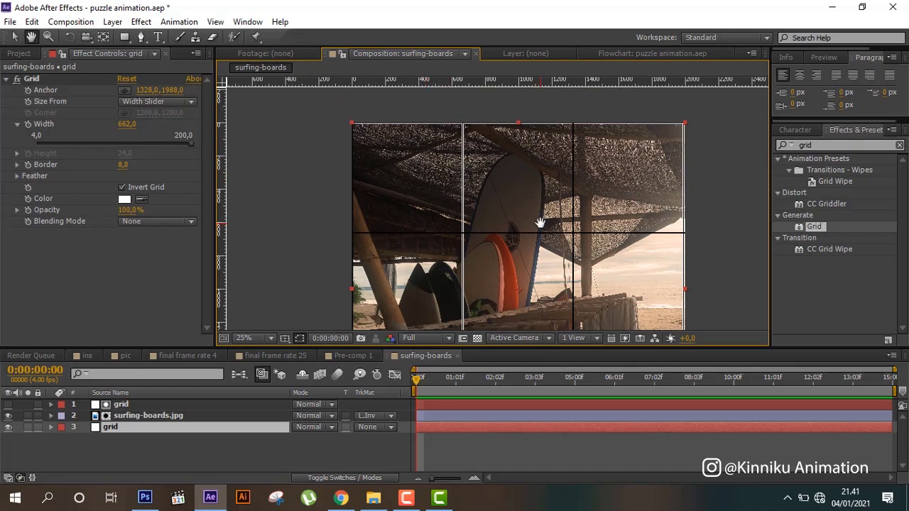
left_click_drag(539, 223, 524, 268)
key("comma")
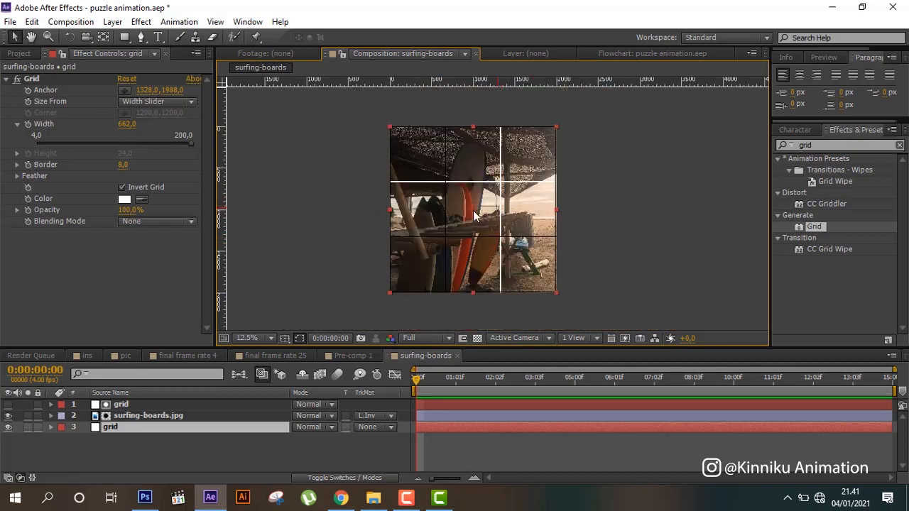
Show rulers and drag three horizontal guides through the top, middle and bottom tile rows
left_click(451, 458)
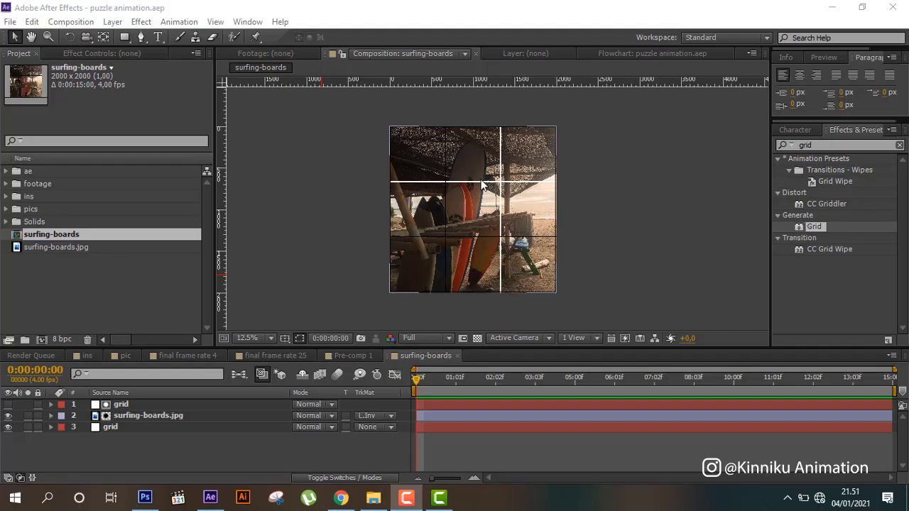
left_click(248, 22)
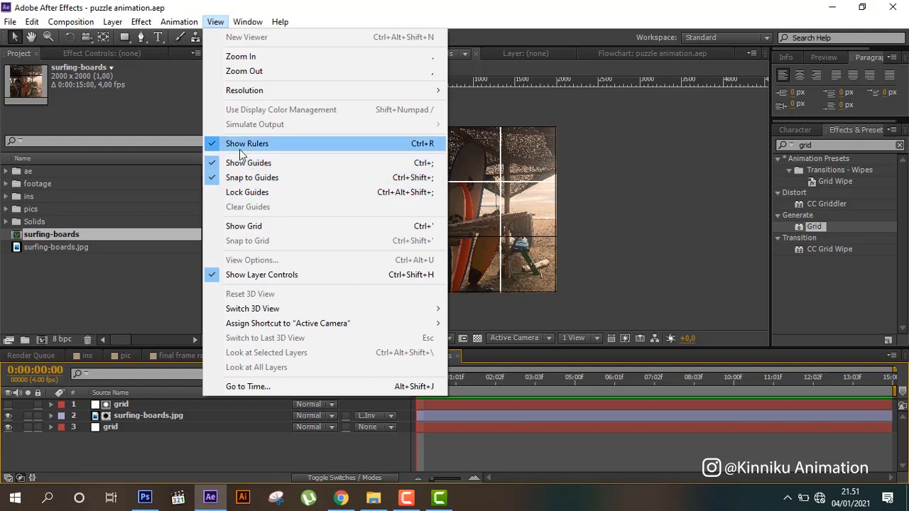
left_click(239, 149)
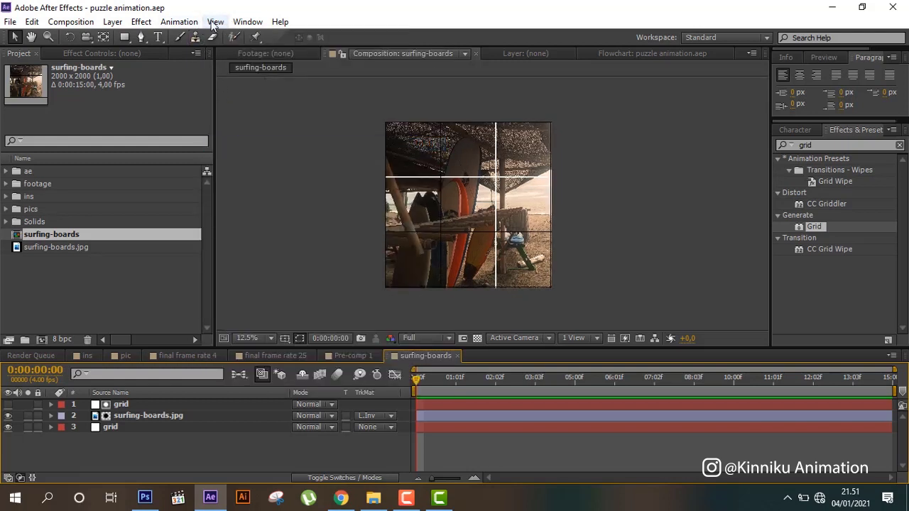
left_click(214, 22)
left_click(268, 143)
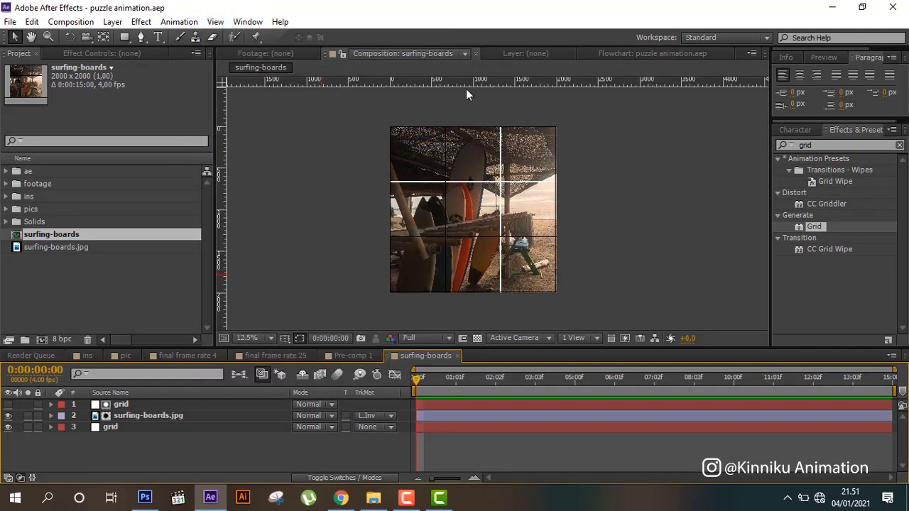
left_click_drag(469, 84, 472, 157)
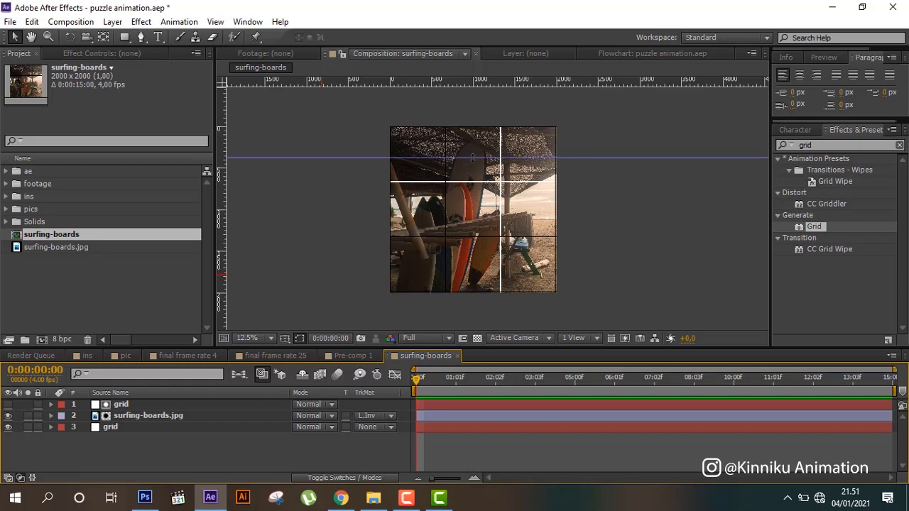
left_click(525, 105)
left_click_drag(531, 83, 548, 211)
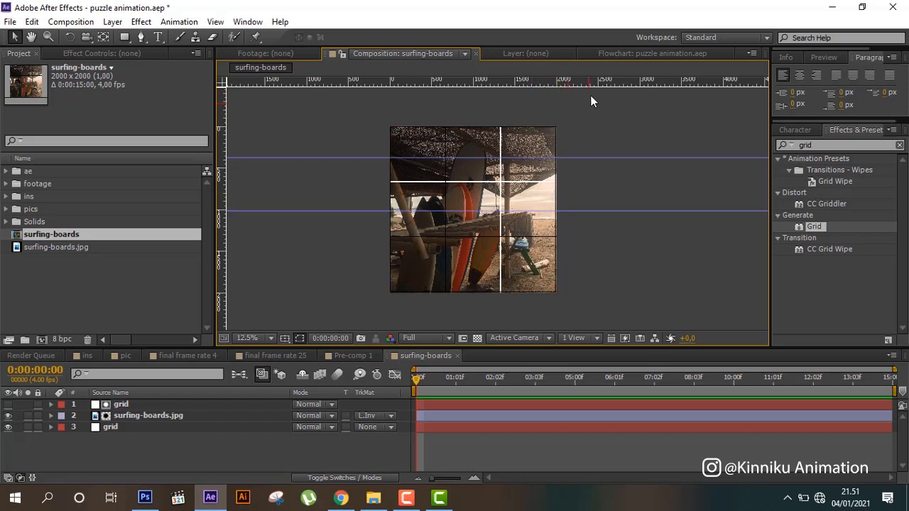
left_click_drag(595, 108, 598, 263)
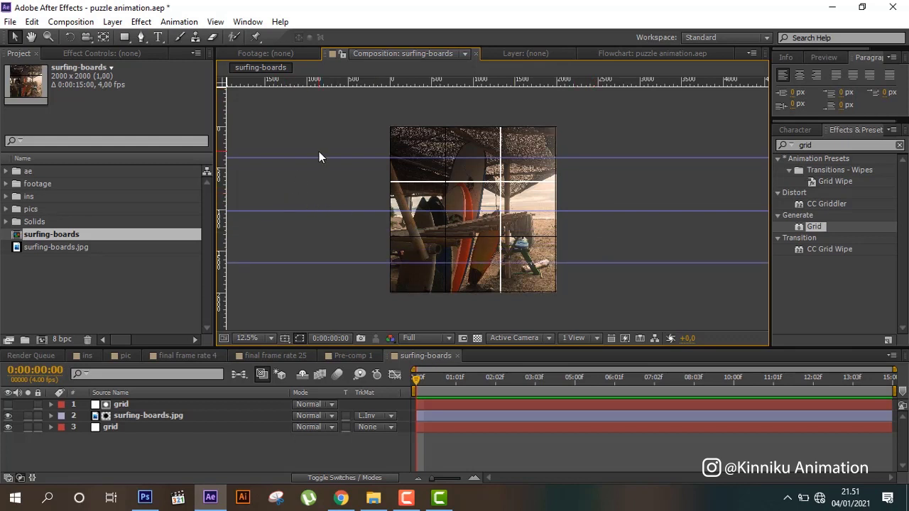
Create a new text layer on the photo with the Type tool
left_click(156, 441)
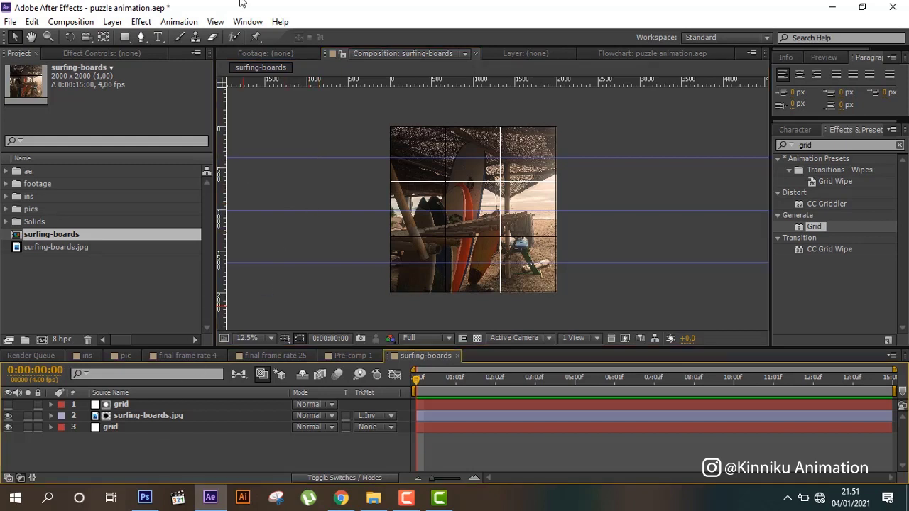
left_click(157, 38)
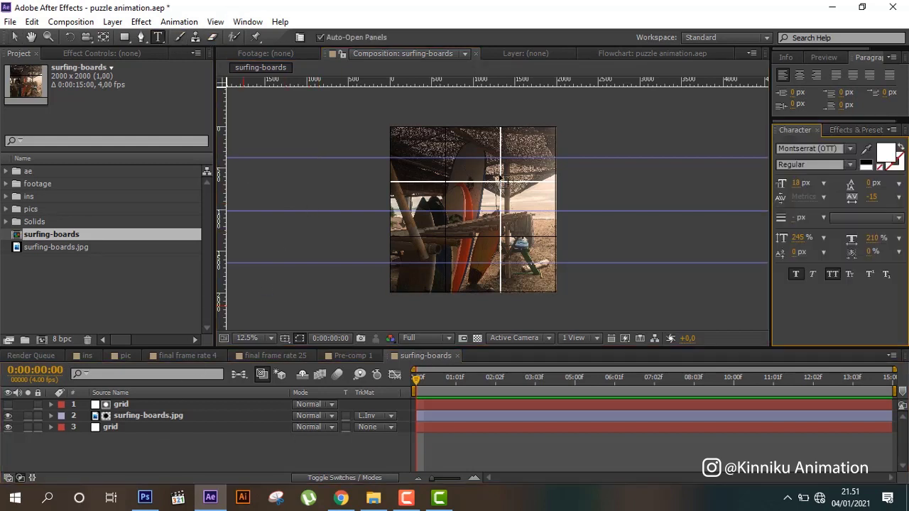
left_click(419, 165)
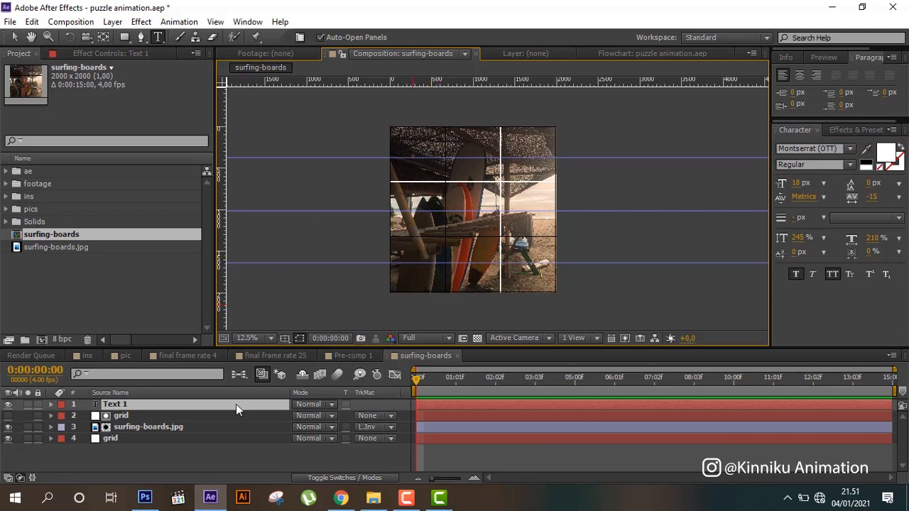
Enter the number 1 in red (FF0000) at 64 px font size
type("1")
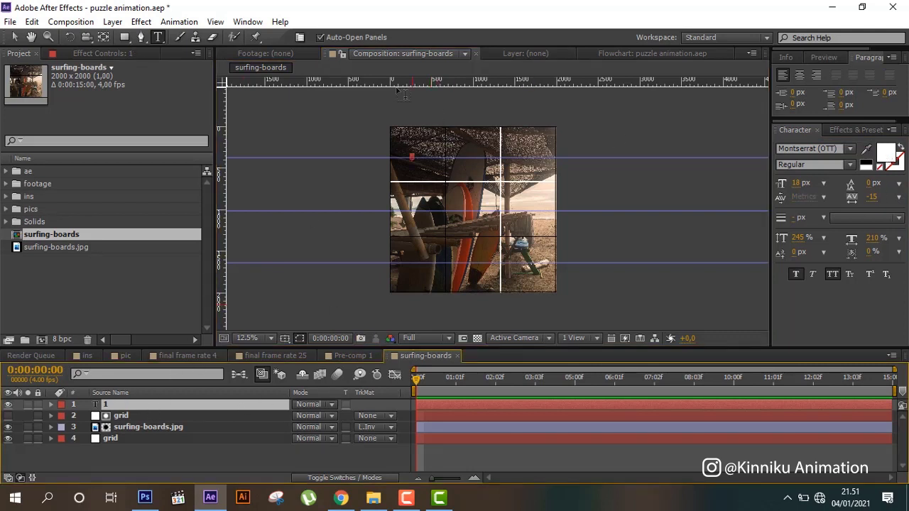
left_click(888, 152)
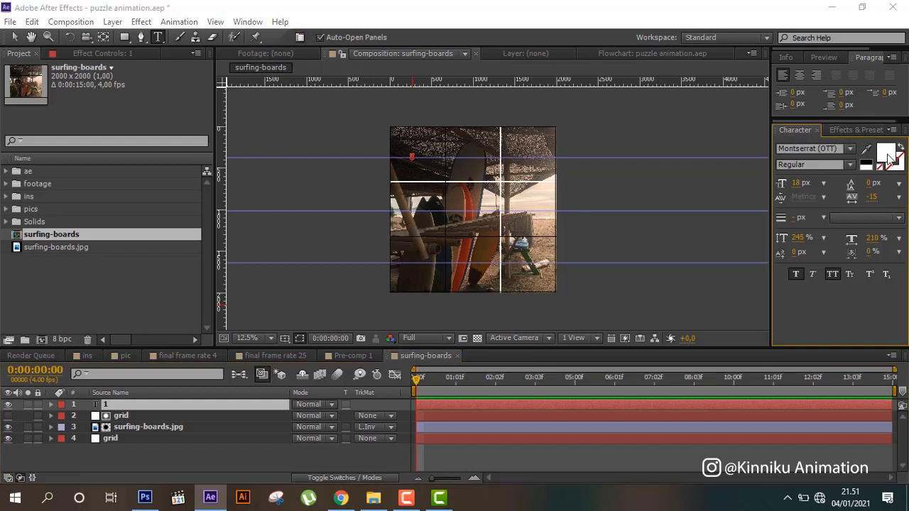
left_click(238, 301)
left_click_drag(238, 301, 304, 244)
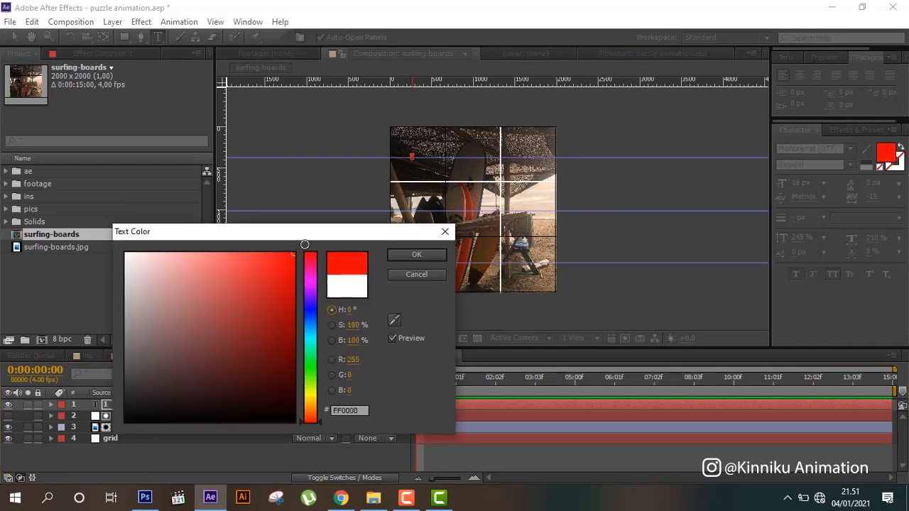
left_click(404, 254)
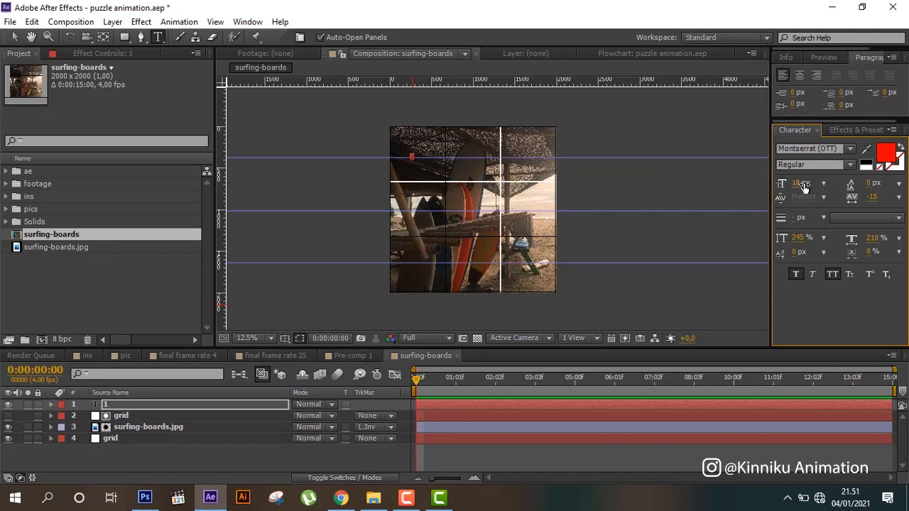
left_click_drag(795, 189, 824, 182)
left_click(14, 37)
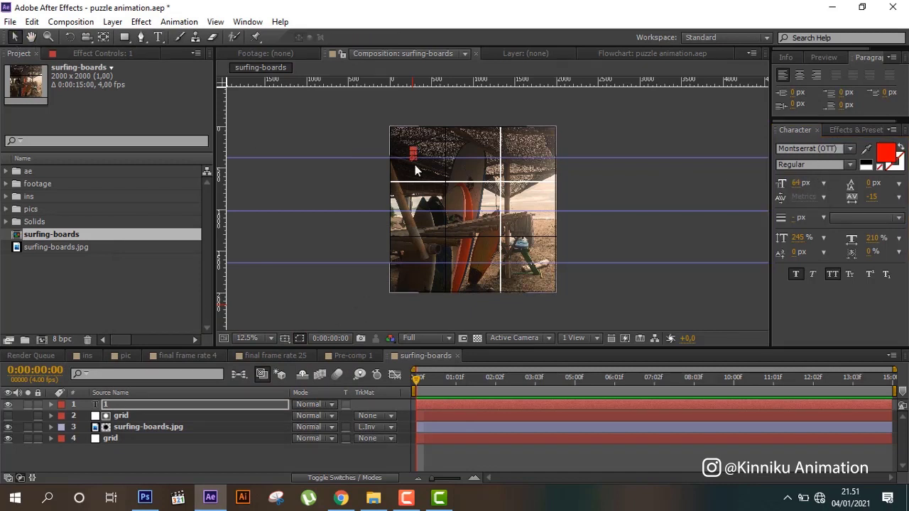
left_click(186, 407)
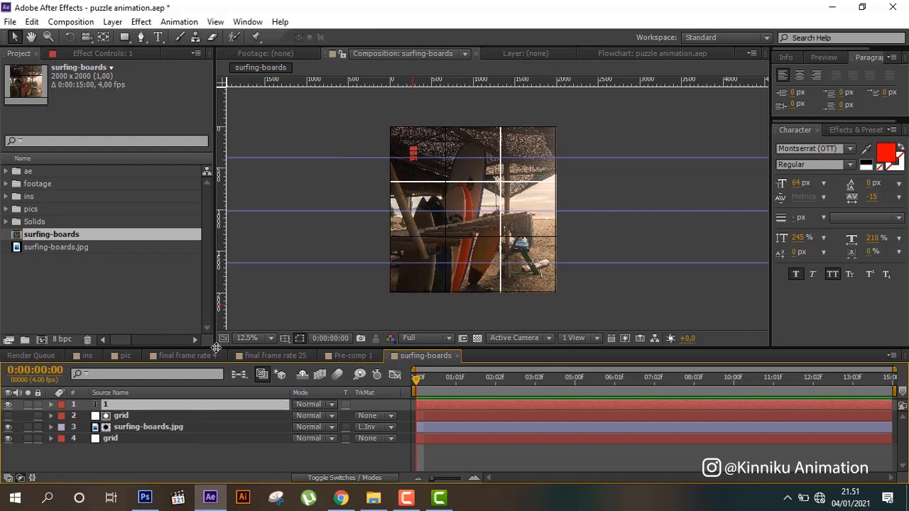
Duplicate the number 1 layer, change it to 2, and nudge it into the top-middle tile
key("period")
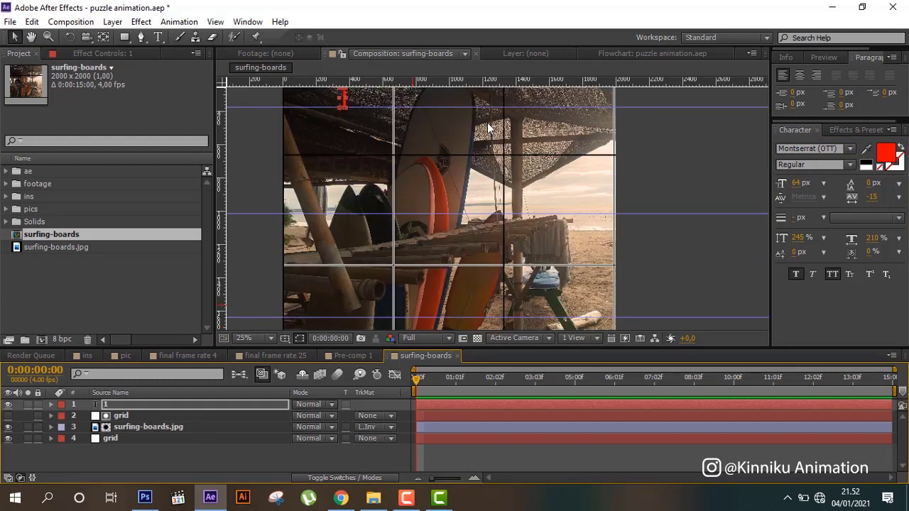
left_click_drag(370, 159, 451, 250)
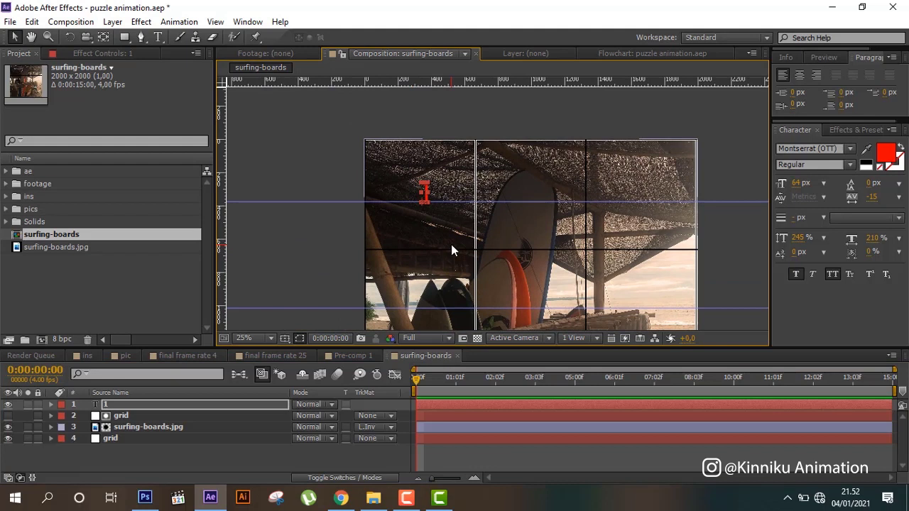
left_click(122, 404)
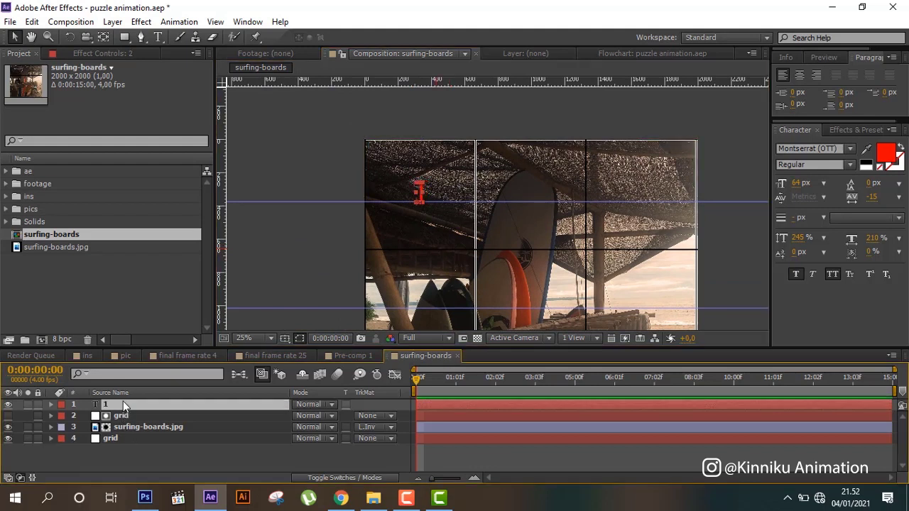
key("ctrl+d")
key("ctrl+t")
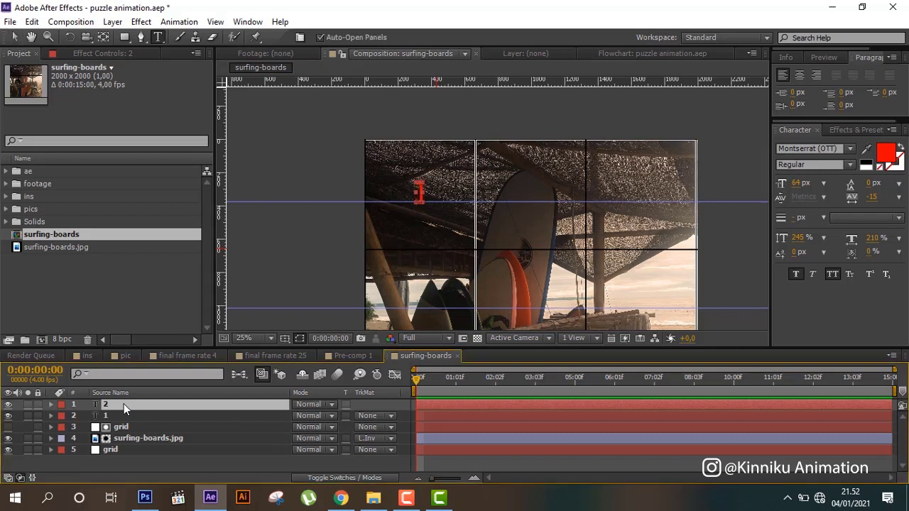
double_click(122, 407)
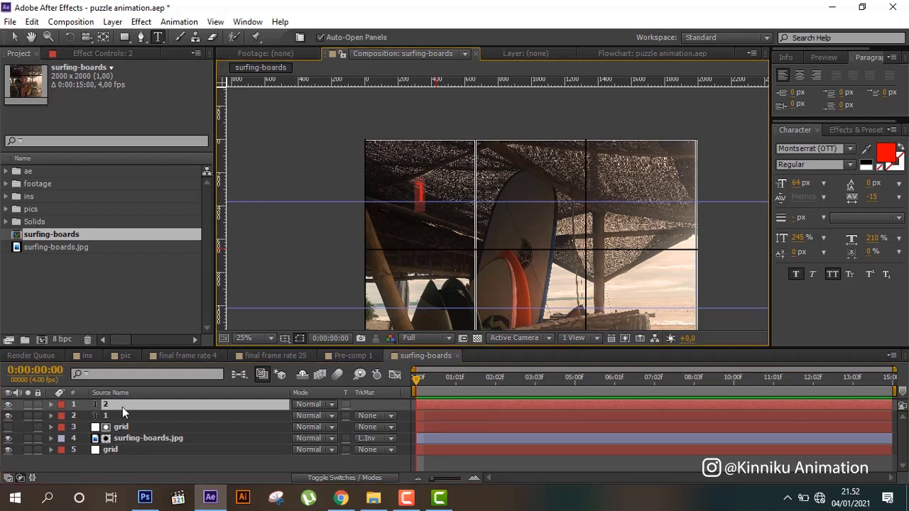
type("2")
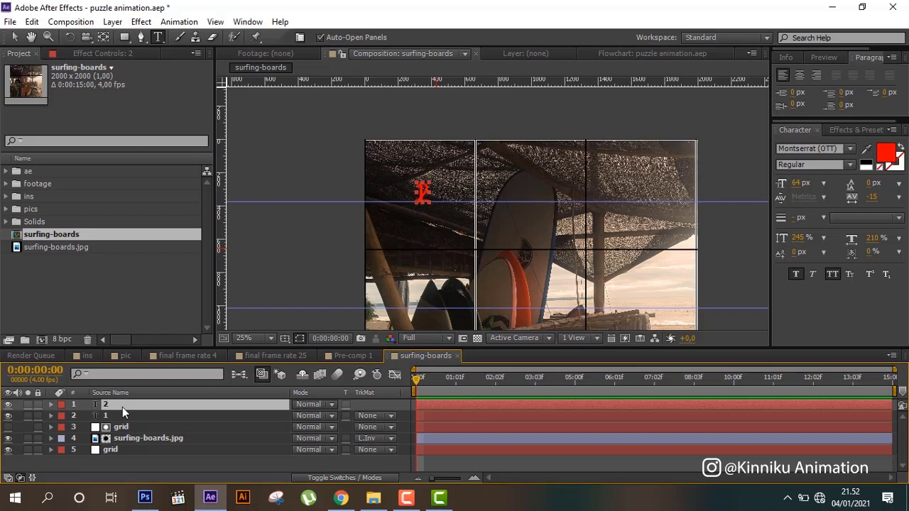
key("shift+Right")
key("shift+Right")
key("shift+Right")
key("shift+Right")
key("shift+Right")
key("shift+Right")
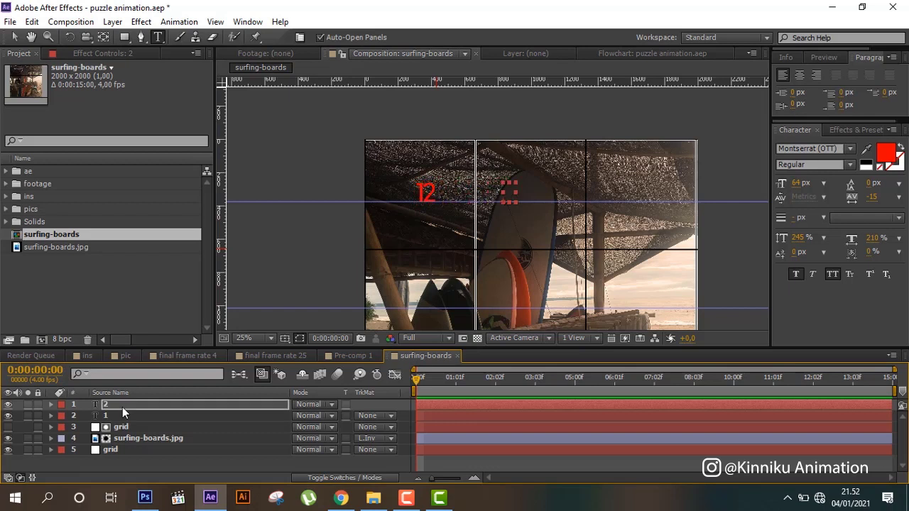
key("shift+Right")
key("shift+Right")
key("shift+Right")
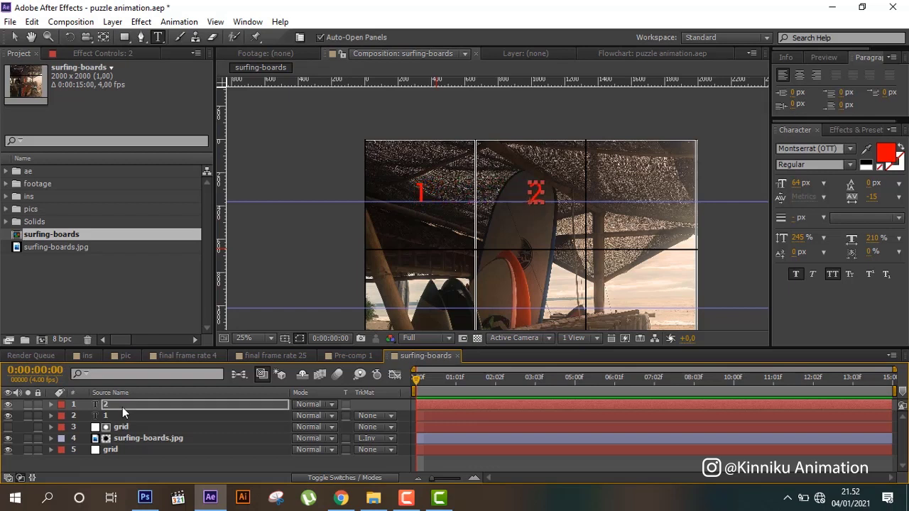
key("Return")
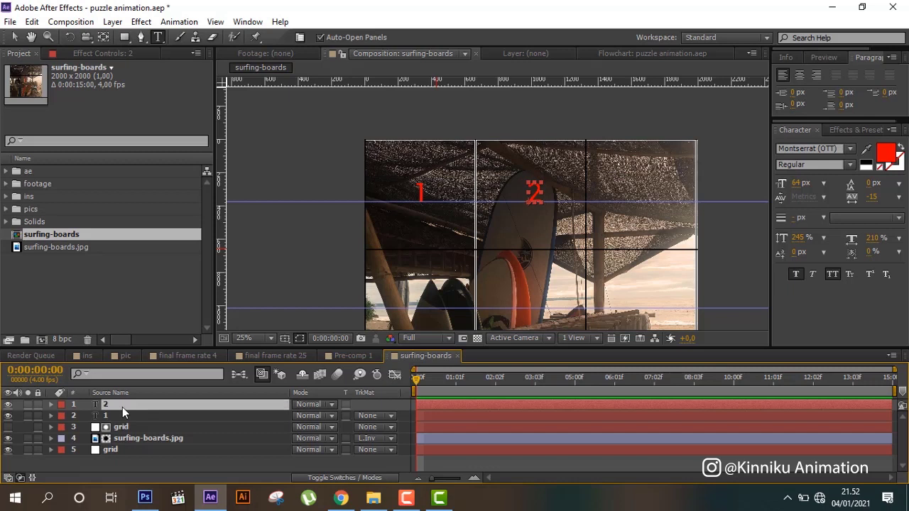
Duplicate the number 2 layer to make number 3 in the top-right tile
key("ctrl+d")
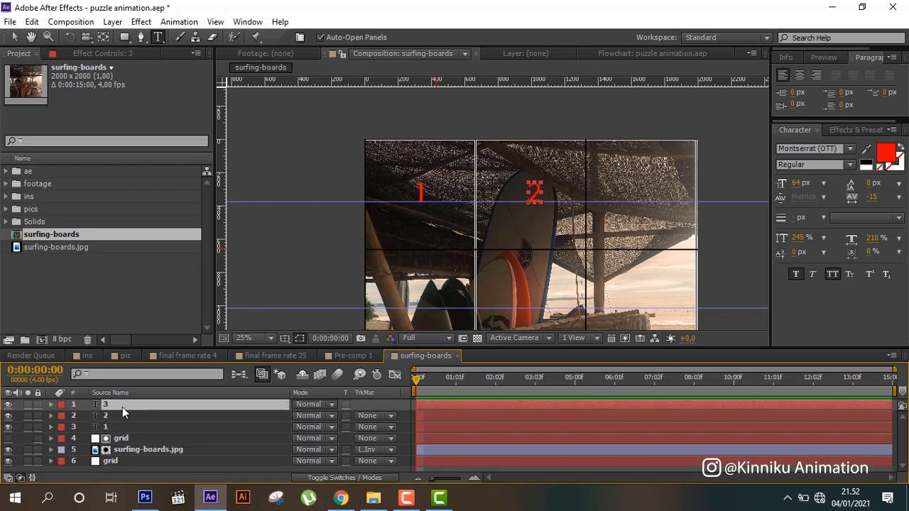
key("Return")
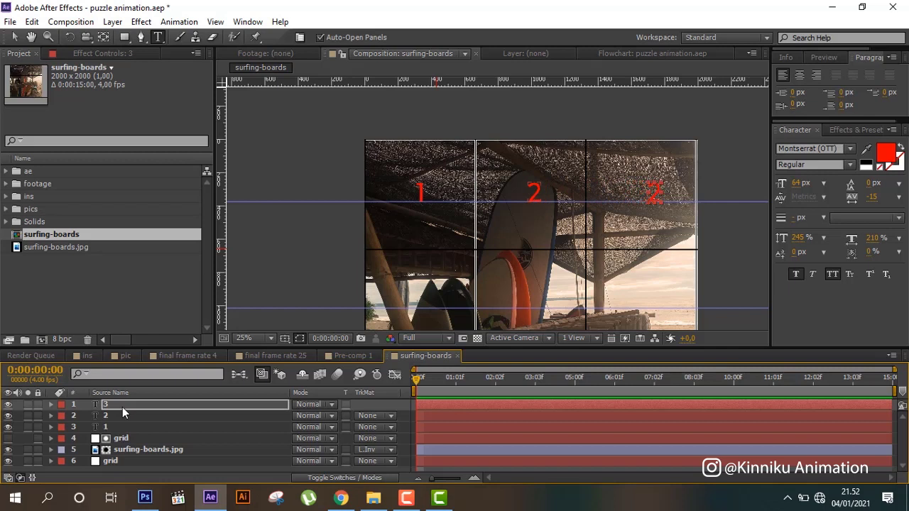
key("Return")
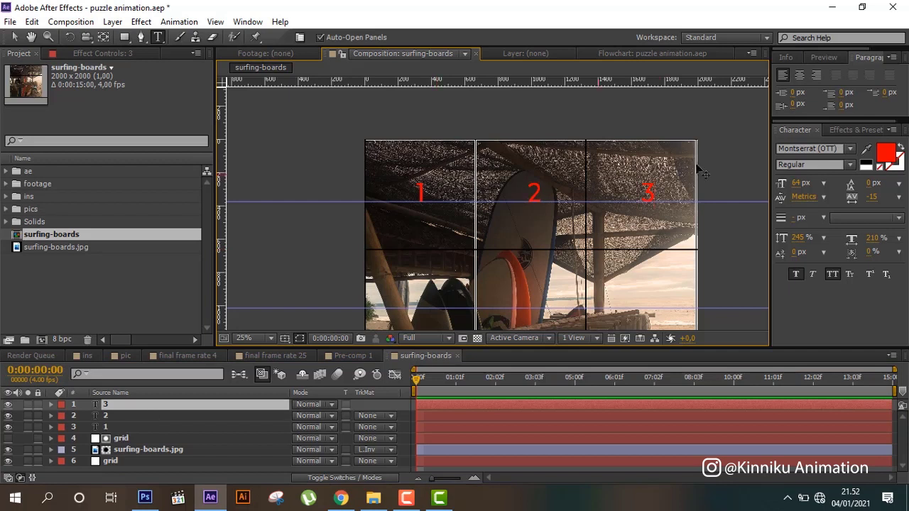
scroll(458, 234, "down", 1)
scroll(458, 234, "up", 1)
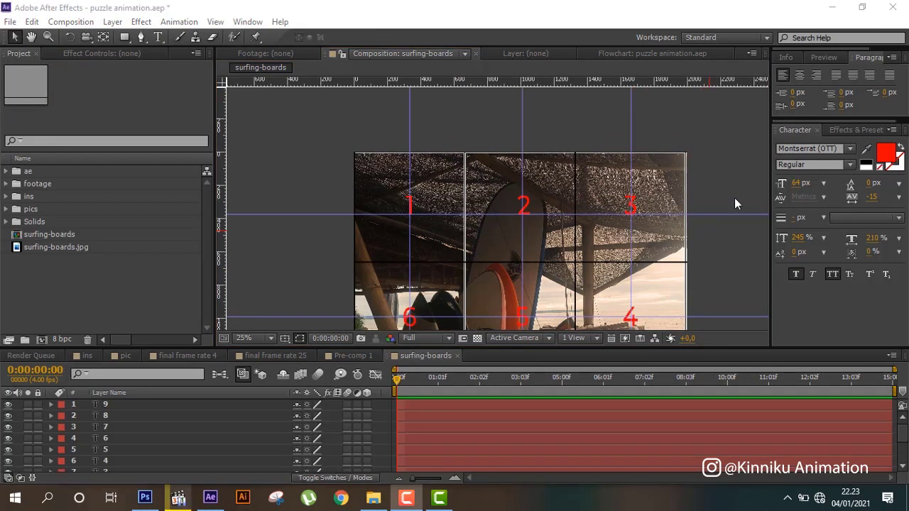
Select all number, grid and photo layers and pre-compose them into Pre-comp 2, moving all attributes
left_click(736, 158)
key("h")
mouse_move(720, 257)
left_mouse_down()
mouse_move(707, 152)
mouse_move(724, 228)
mouse_move(726, 175)
left_mouse_up()
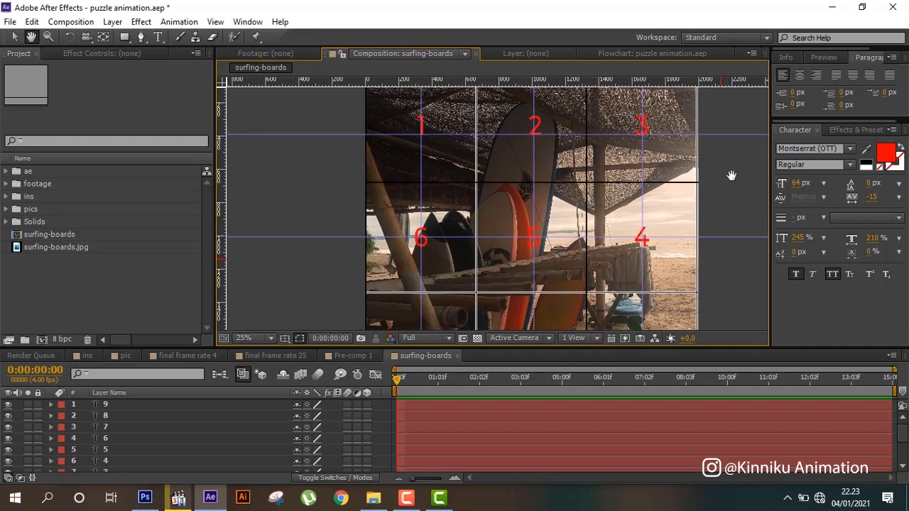
key("v")
left_click(138, 404)
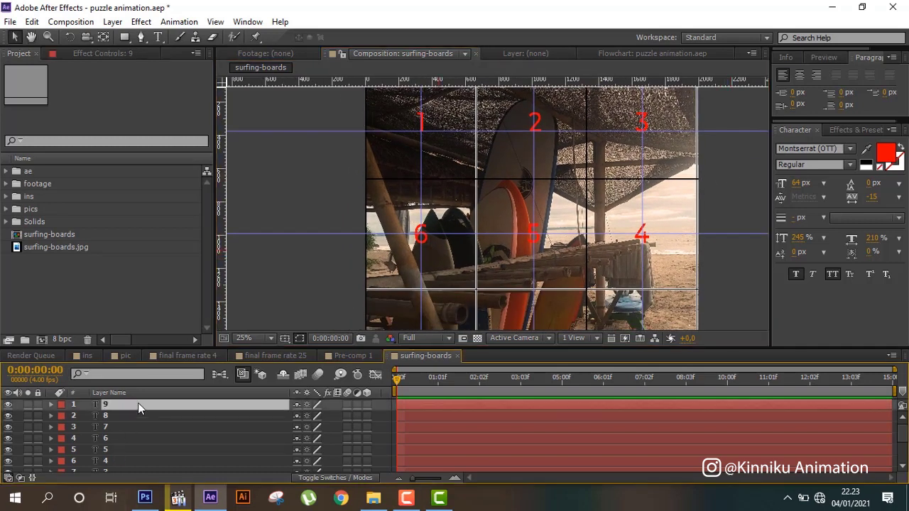
scroll(129, 448, "down", 3)
left_click(119, 467, "shift")
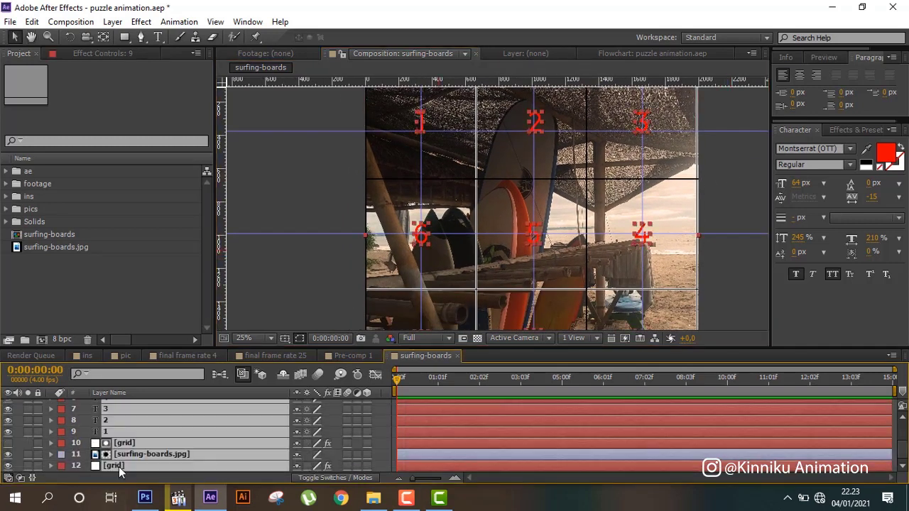
left_click(70, 21)
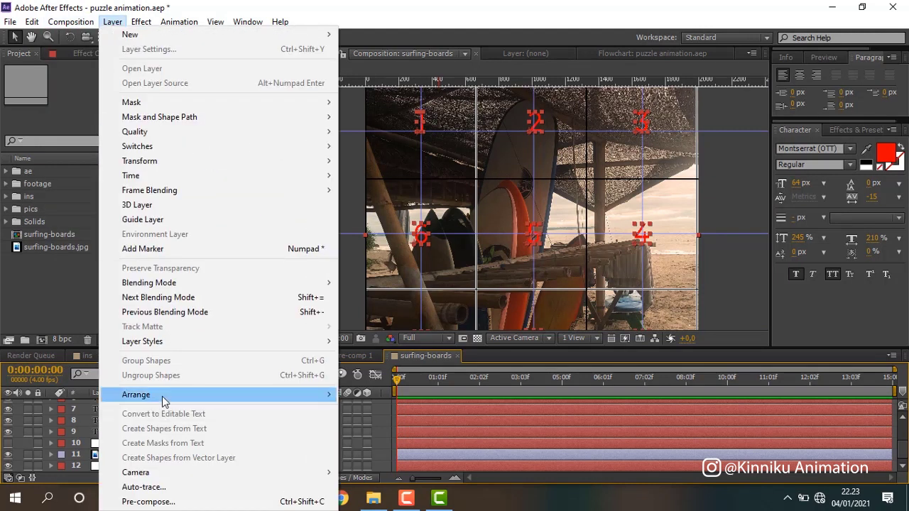
left_click(152, 501)
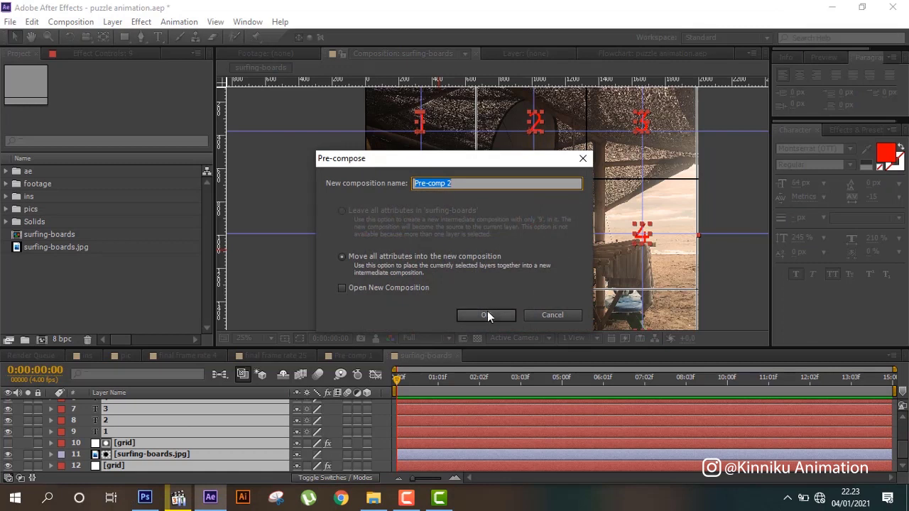
left_click(490, 313)
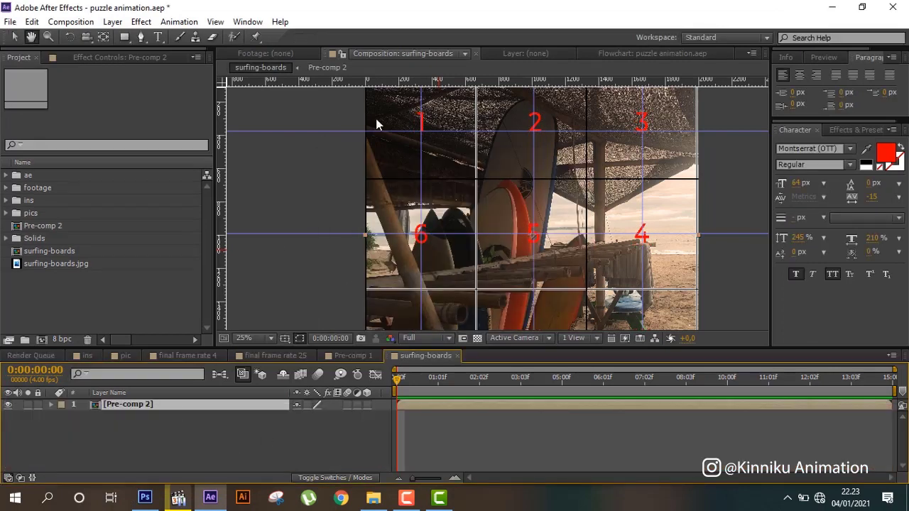
Draw a rectangle mask on Pre-comp 2 covering only the top-left tile labelled 1
left_click_drag(376, 121, 359, 203)
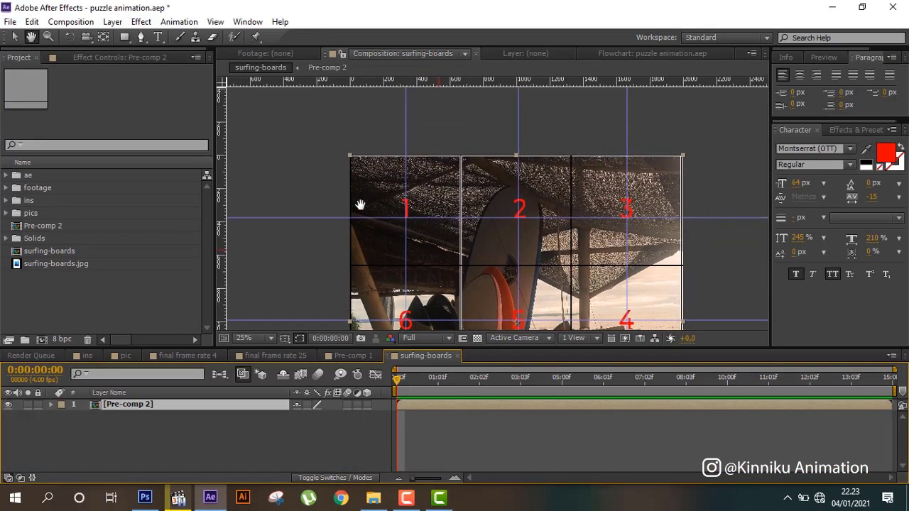
left_click(122, 39)
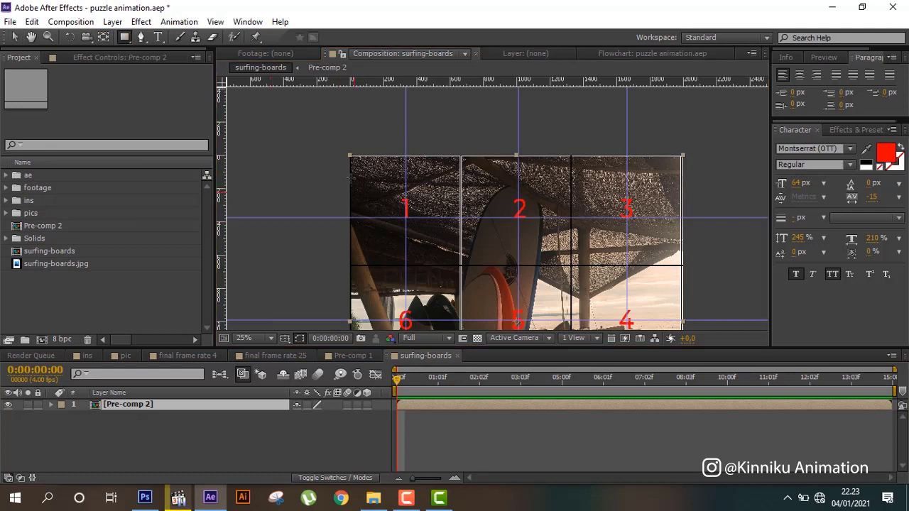
mouse_move(350, 156)
left_mouse_down()
mouse_move(486, 272)
mouse_move(461, 268)
left_mouse_up()
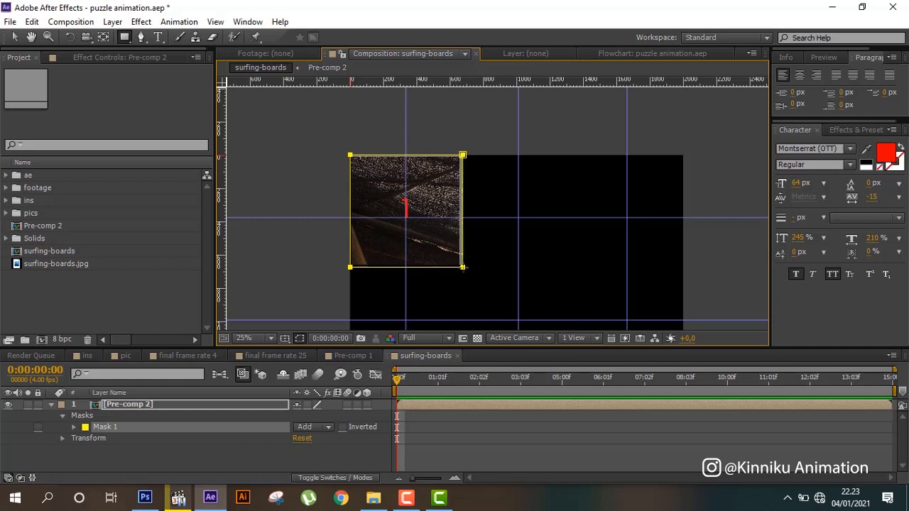
left_click(131, 405)
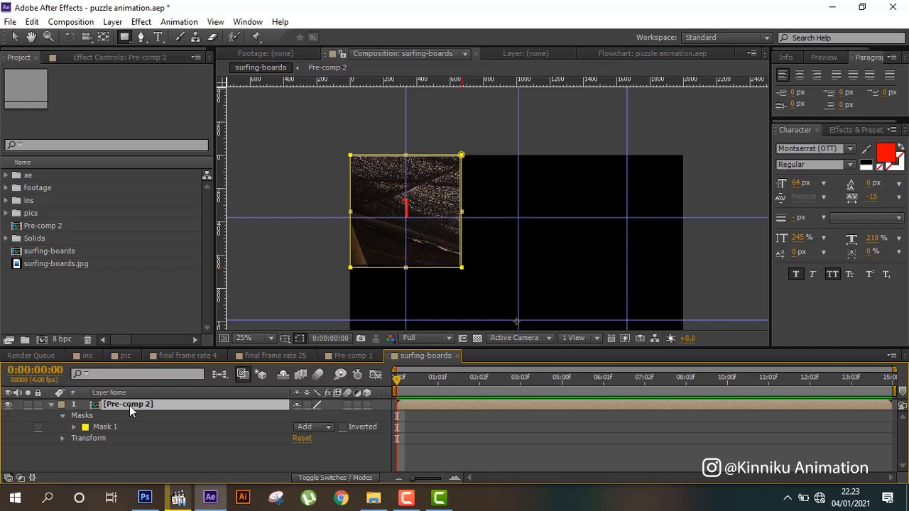
Duplicate the masked Pre-comp 2 layer and expose the copy's Mask 1 path
key("ctrl+d")
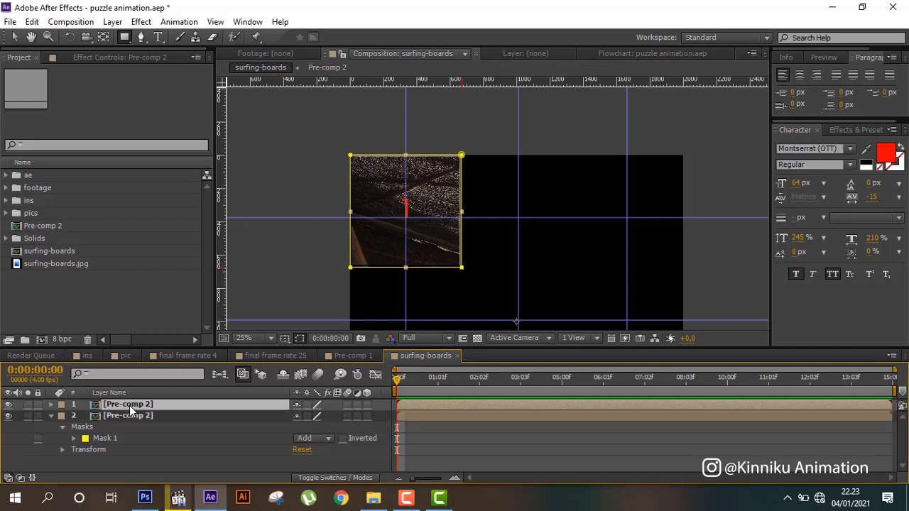
left_click(14, 37)
left_click_drag(436, 255, 526, 256)
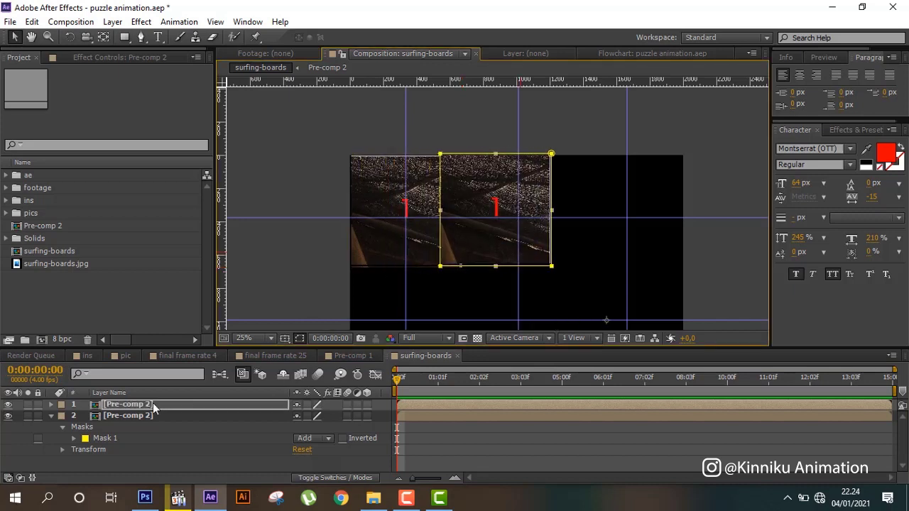
key("ctrl+z")
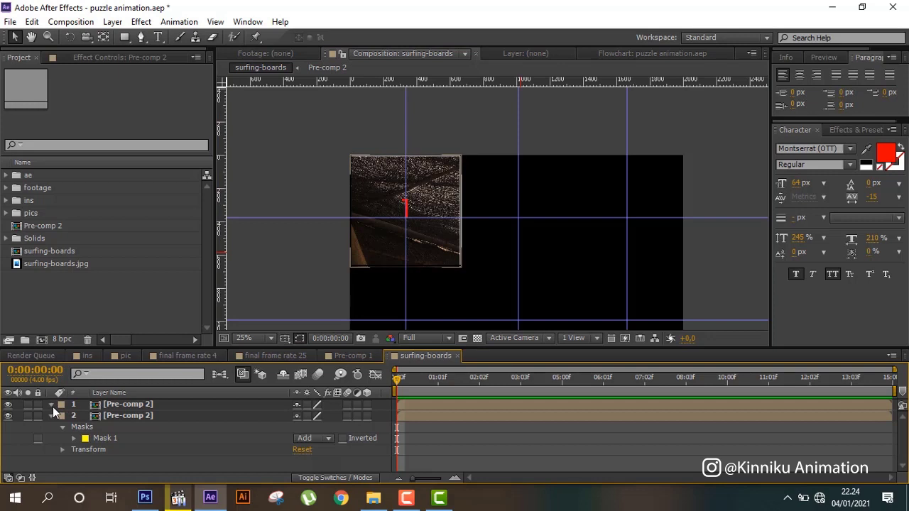
left_click(52, 405)
left_click(62, 415)
left_click(102, 427)
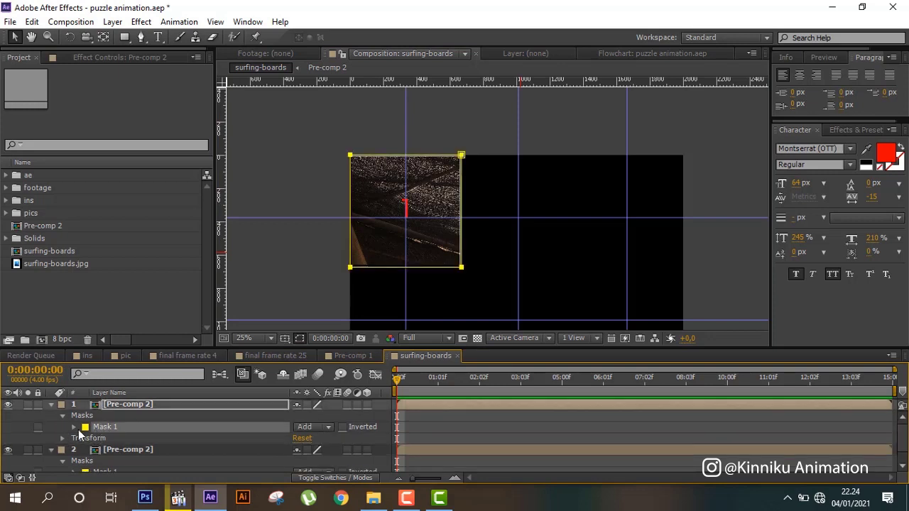
left_click(74, 426)
left_click(115, 431)
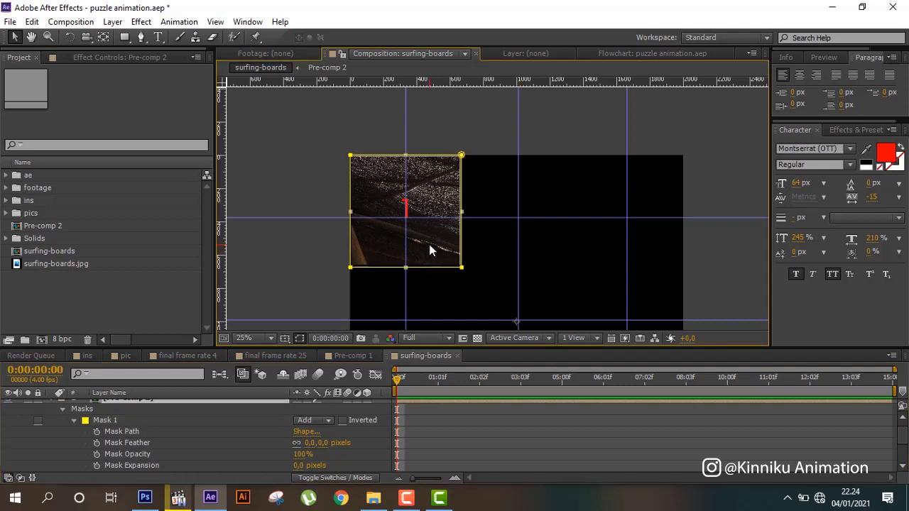
Shift the copy's mask right with Shift+arrow nudges until it covers tile 2
left_click_drag(430, 246, 531, 254)
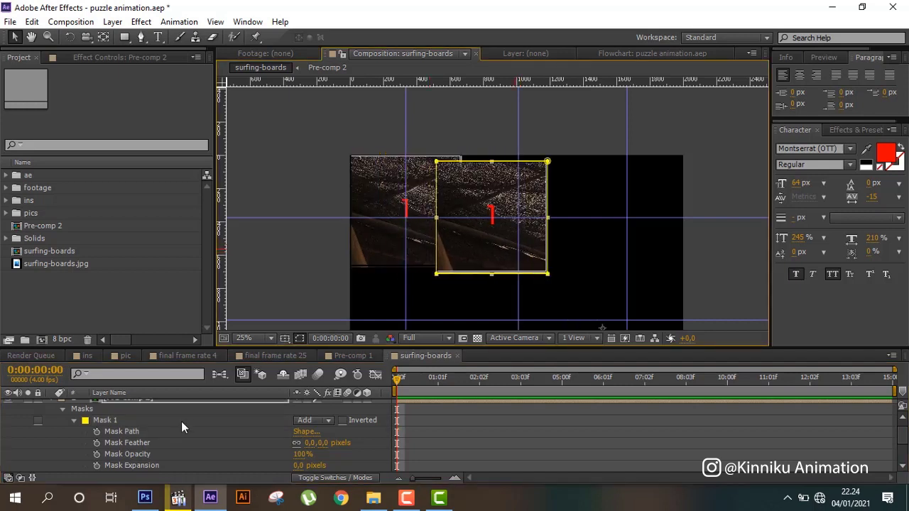
key("ctrl+z")
left_click(153, 433)
key("shift+Right")
key("shift+Right")
key("shift+Right")
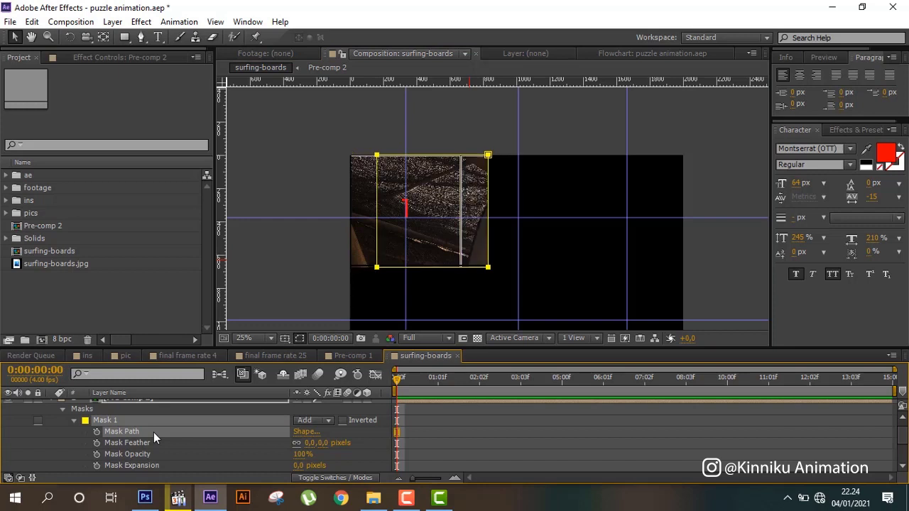
key("shift+Right")
key("shift+Right")
key("shift+Right")
key("shift+Right")
key("shift+Right")
key("shift+Right")
key("shift+Left")
key("shift+Left")
key("shift+Left")
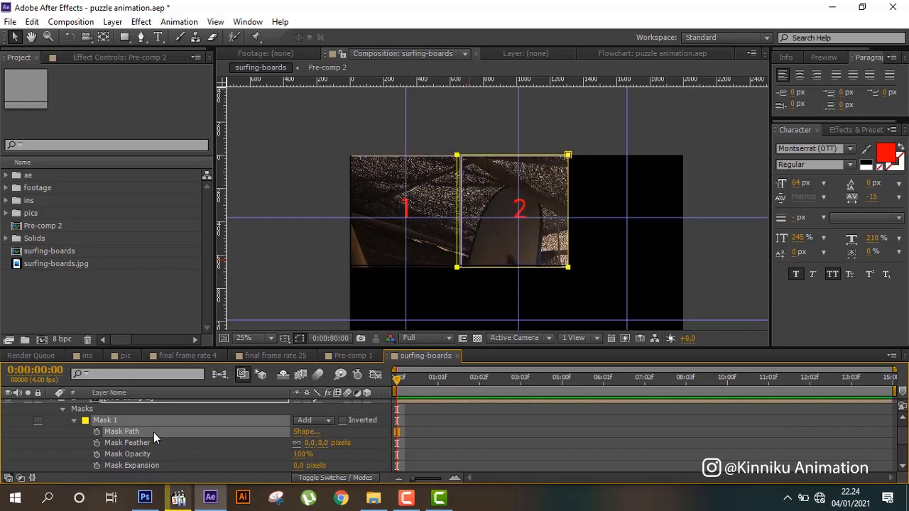
key("shift+Right")
key("shift+Right")
key("shift+Right")
key("shift+Right")
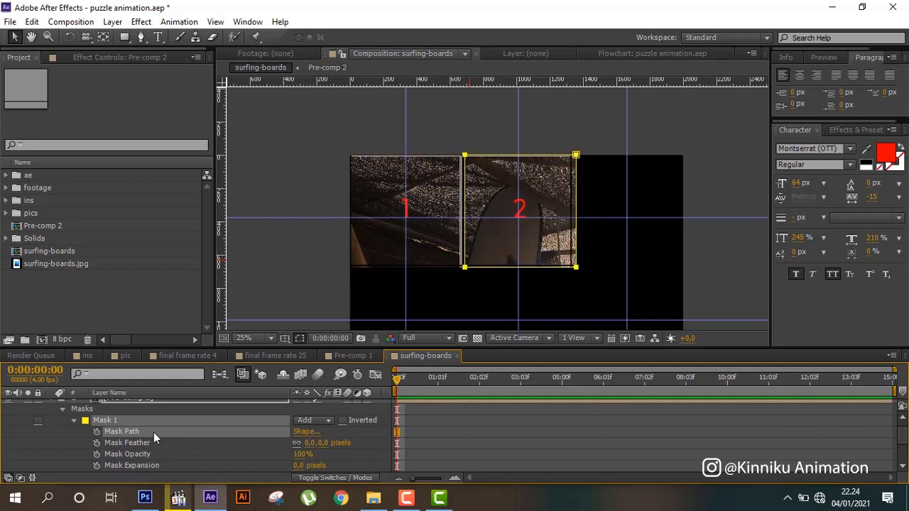
key("shift+Left")
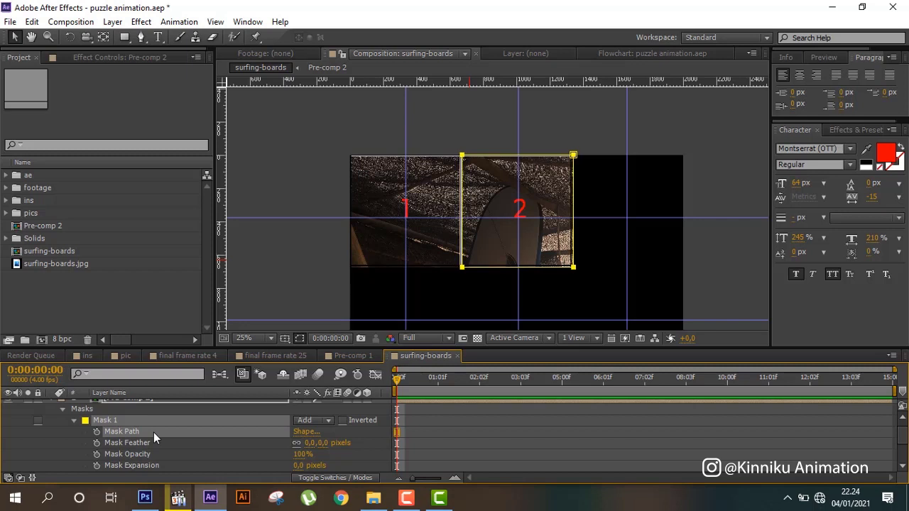
Rename the tile 1 layer to '1' and the tile 2 layer to '2'
scroll(133, 438, "up", 1)
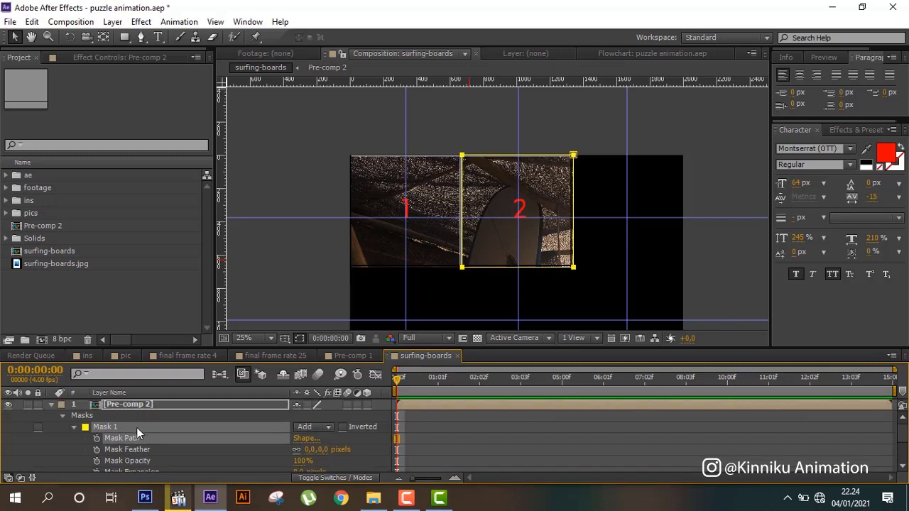
scroll(139, 432, "up", 3)
left_click(140, 433)
key("Return")
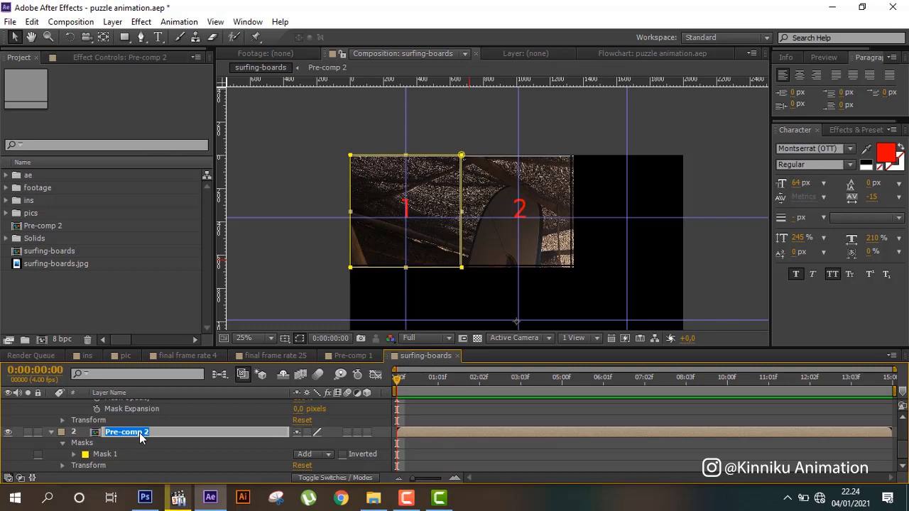
type("1")
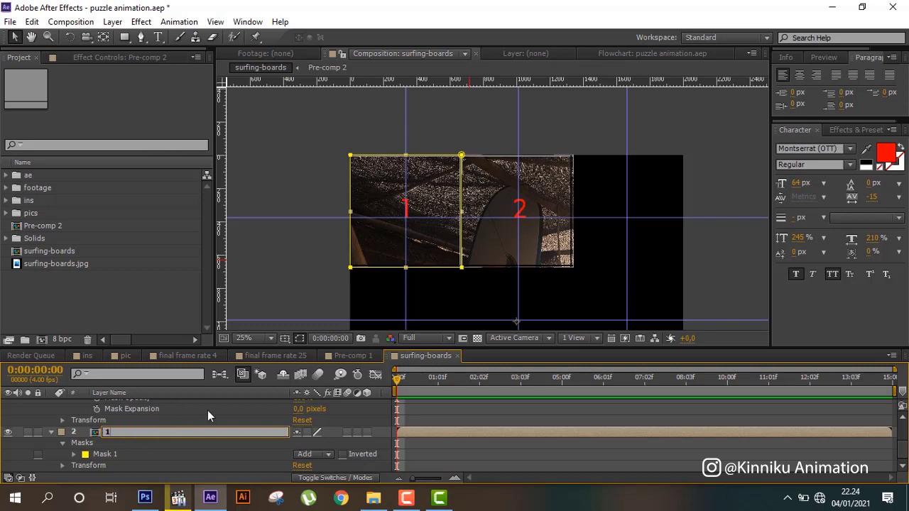
left_click(208, 410)
scroll(208, 410, "up", 3)
key("Return")
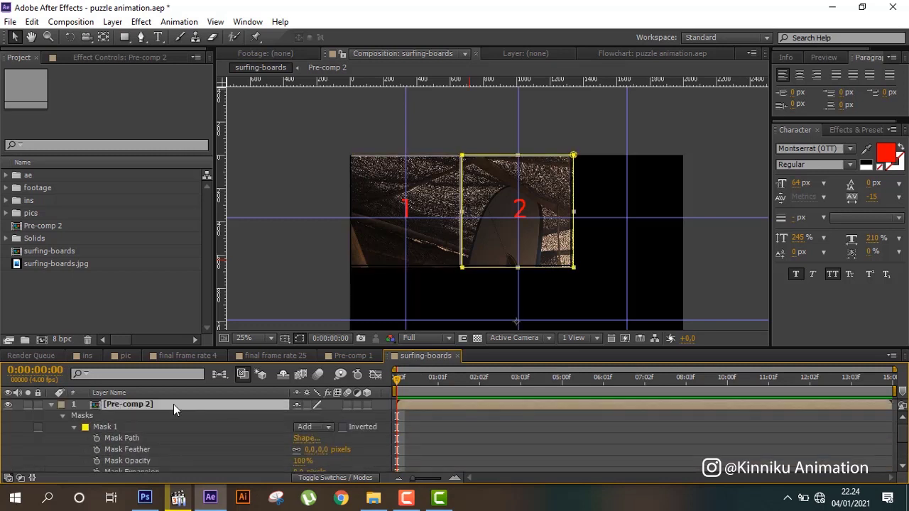
type("2")
left_click(175, 430)
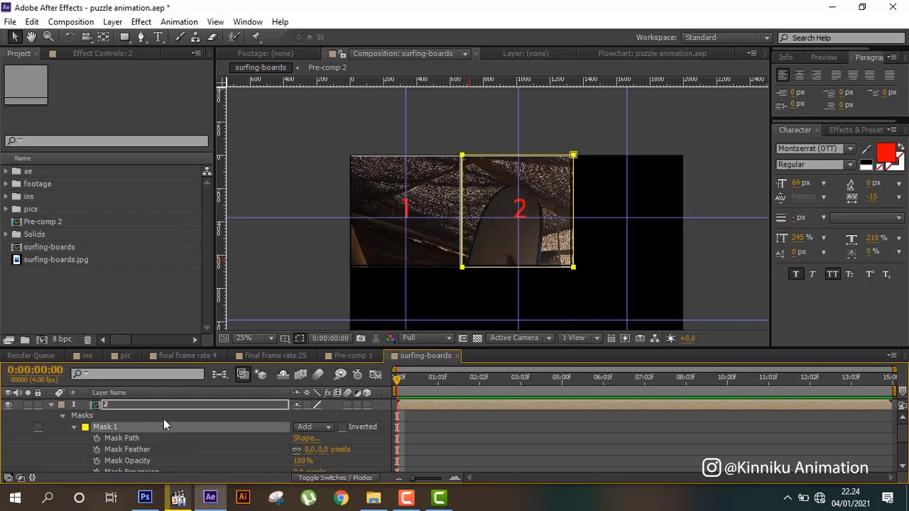
Remove the extra duplicate, then trim tile 2's mask right edge and nudge it up
left_click(163, 406)
key("ctrl+d")
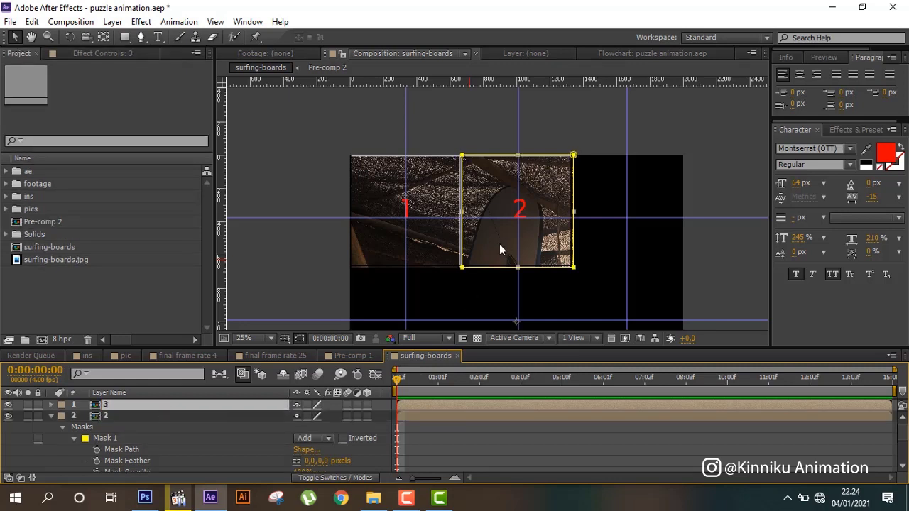
key("Delete")
left_click(130, 408)
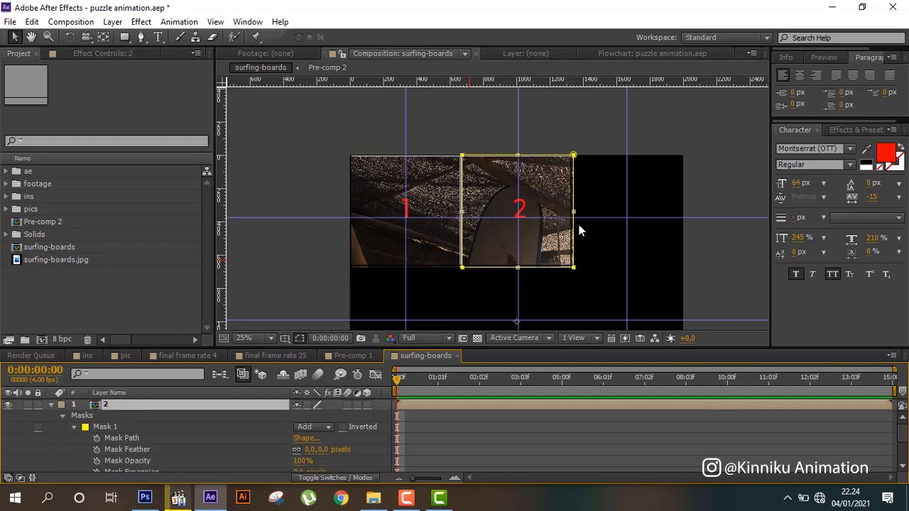
left_click_drag(576, 218, 573, 220)
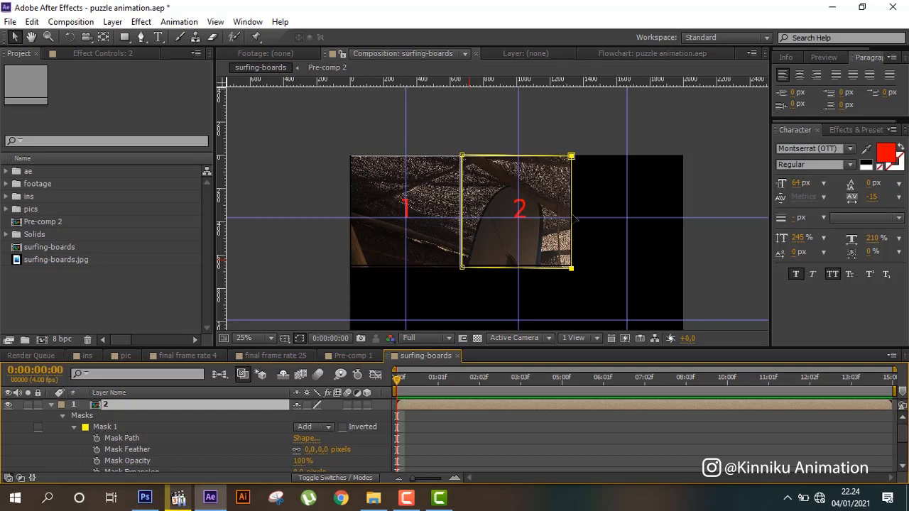
key("Up")
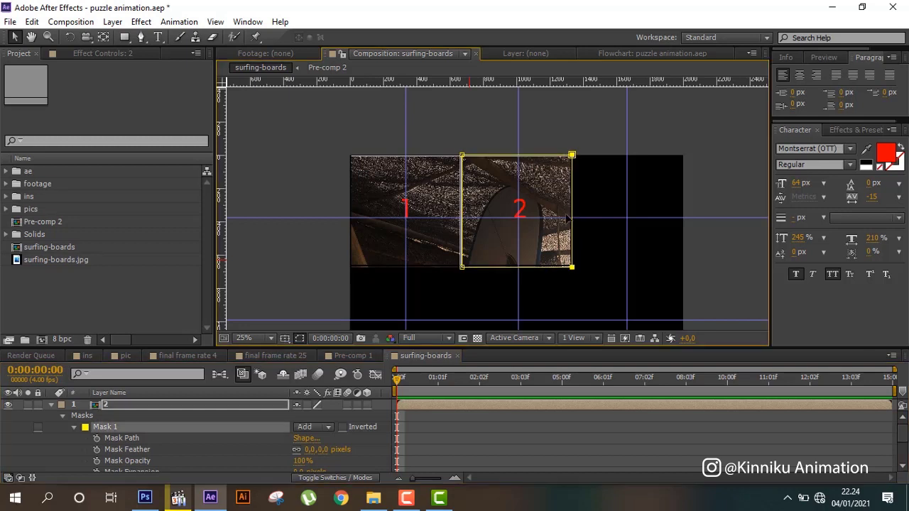
Duplicate layer 2 as layer 3 and shift it right beside tile 2
left_click(158, 406)
key("ctrl+d")
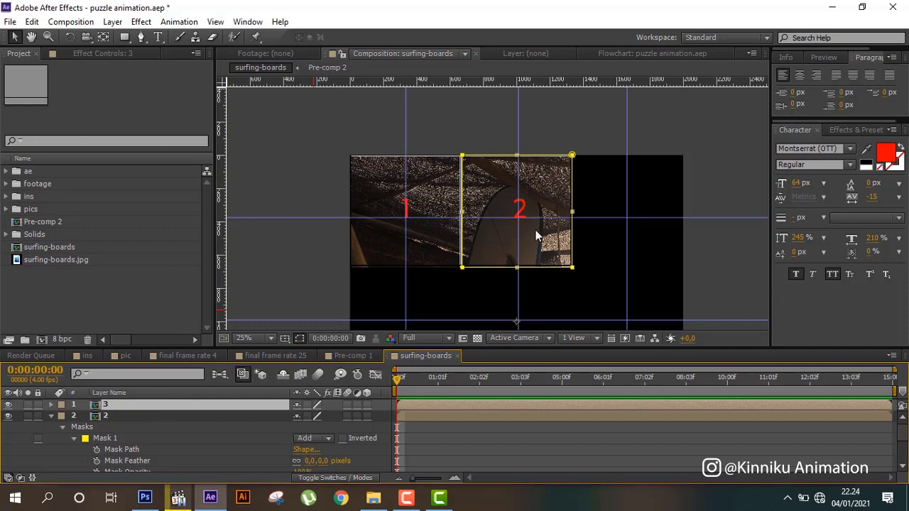
left_click_drag(537, 230, 613, 230)
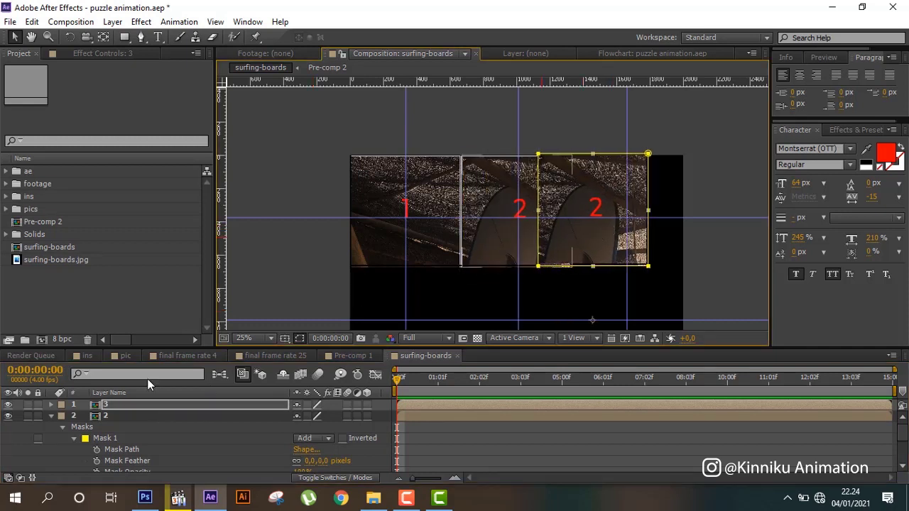
Undo the layer 3 move and select its Mask 1 path
key("ctrl+z")
left_click(50, 405)
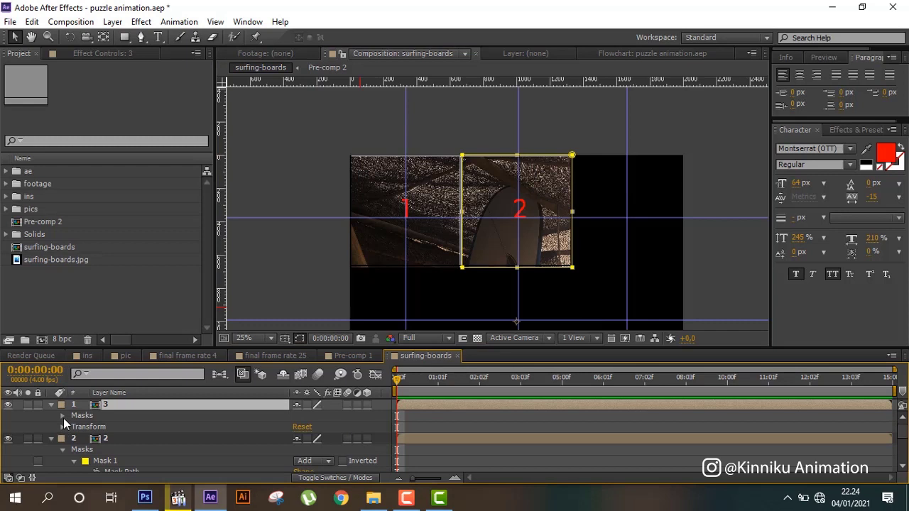
left_click(62, 416)
left_click(74, 428)
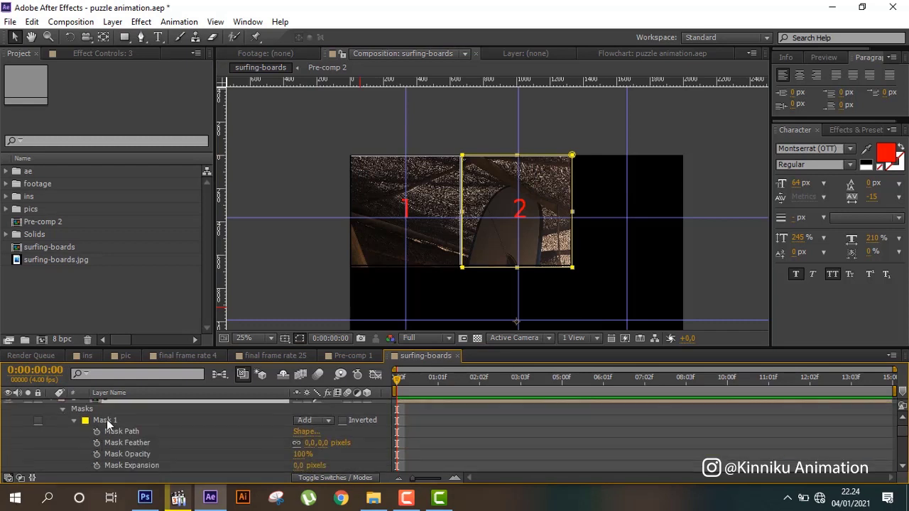
left_click(107, 420)
left_click(552, 243)
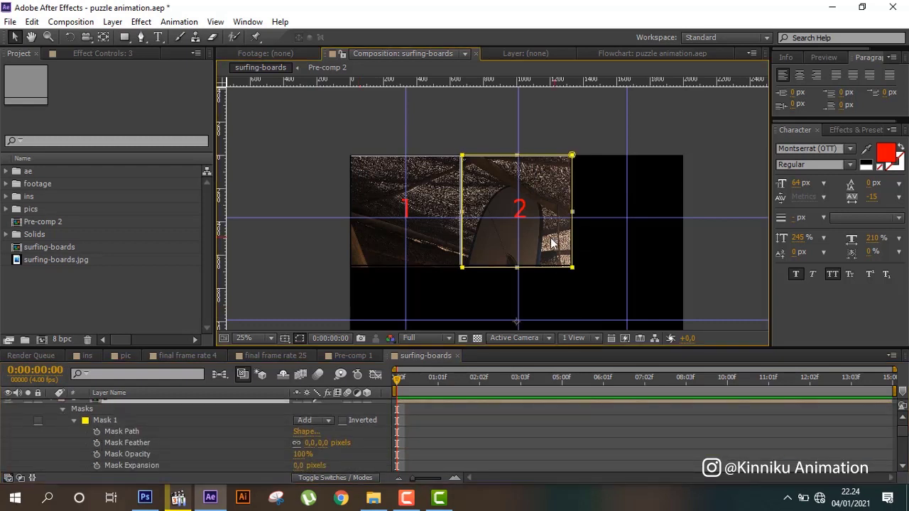
left_click(156, 428)
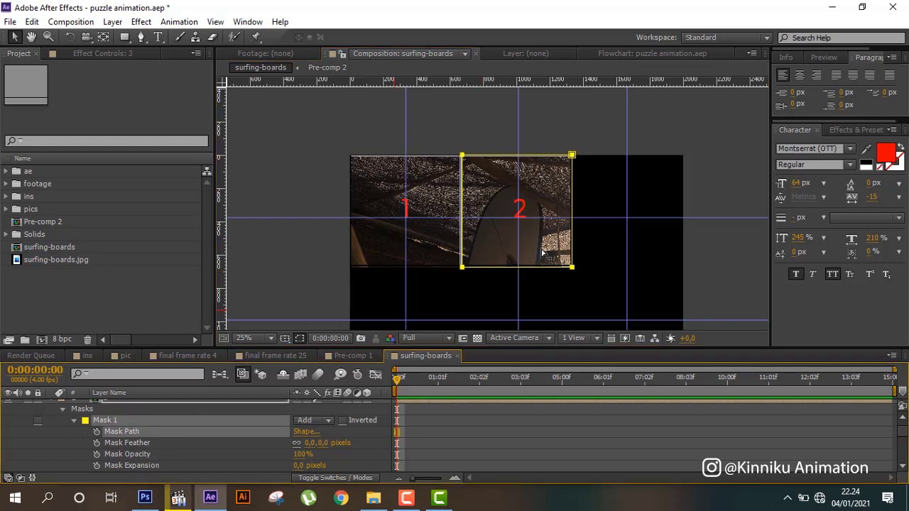
left_click(568, 282)
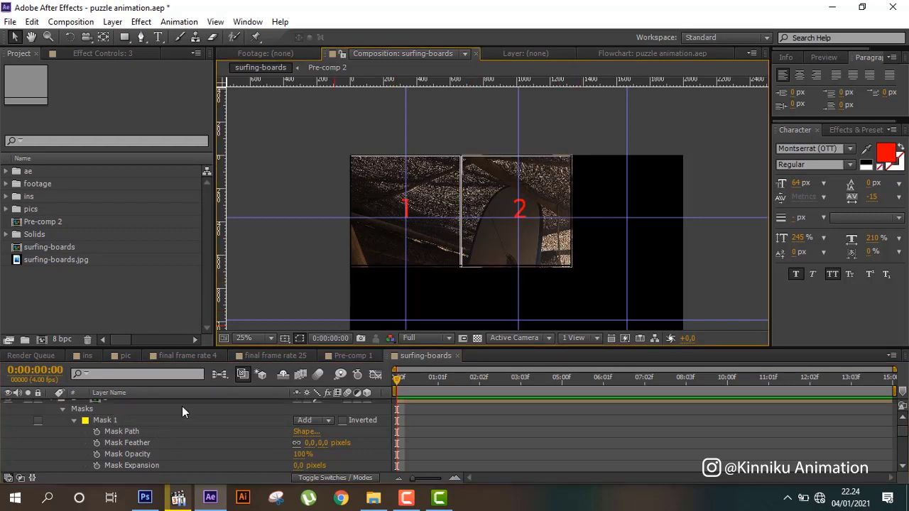
left_click(156, 432)
Nudge layer 3's mask right until it covers the top-right tile 3
key("shift+Right")
key("shift+Right")
key("shift+Right")
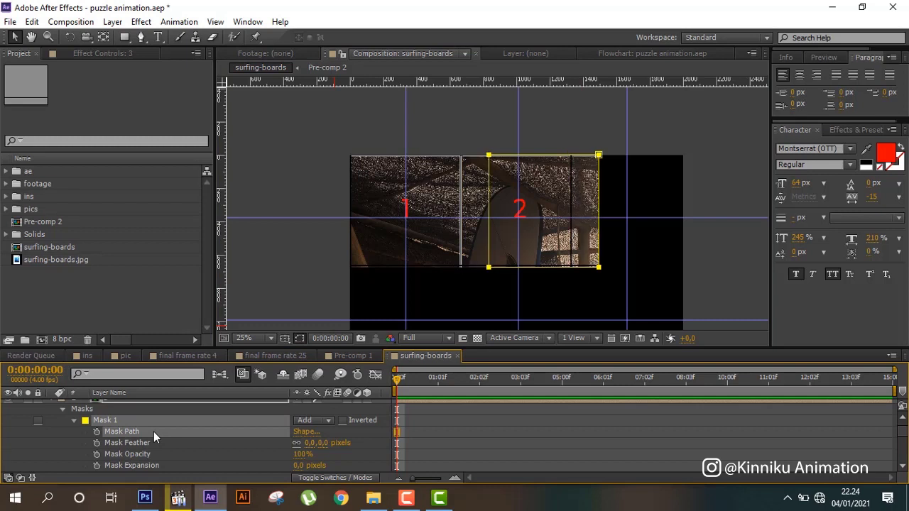
key("shift+Right")
key("shift+Right")
key("shift+Right")
key("shift+Right")
key("shift+Right")
key("shift+Right")
key("shift+Right")
key("shift+Right")
key("shift+Right")
key("shift+Right")
key("shift+Right")
key("shift+Right")
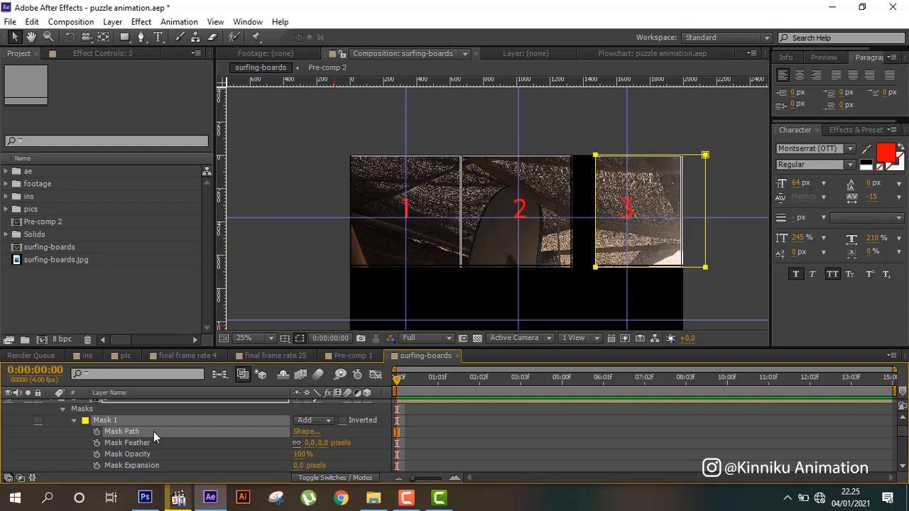
key("shift+Left")
key("shift+Left")
key("shift+Left")
key("shift+Right")
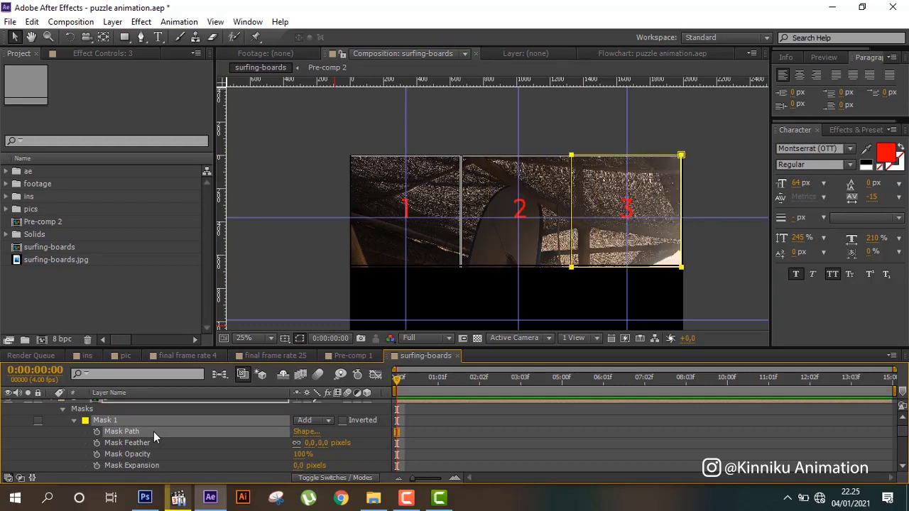
key("shift+Left")
key("Right")
key("Right")
key("shift+Right")
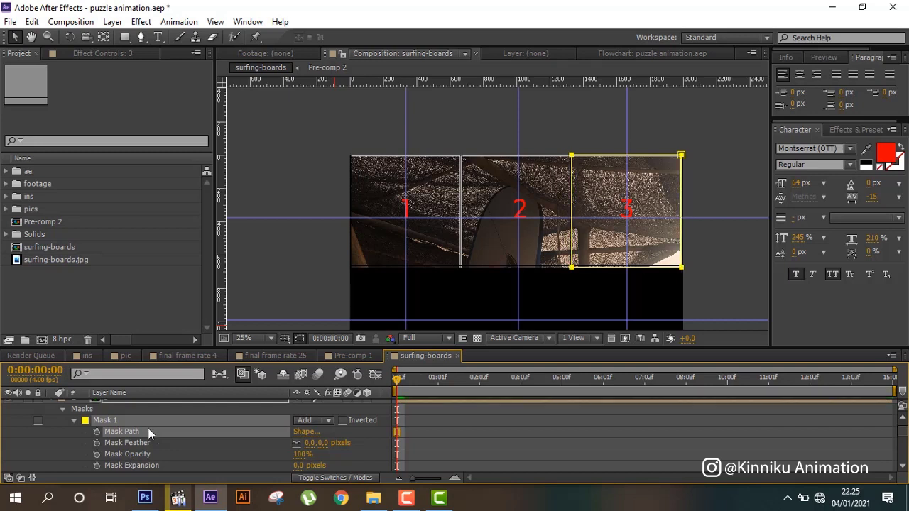
Pan the composition view up and begin renaming the top layer to 3
key("h")
left_click_drag(342, 316, 340, 249)
key("v")
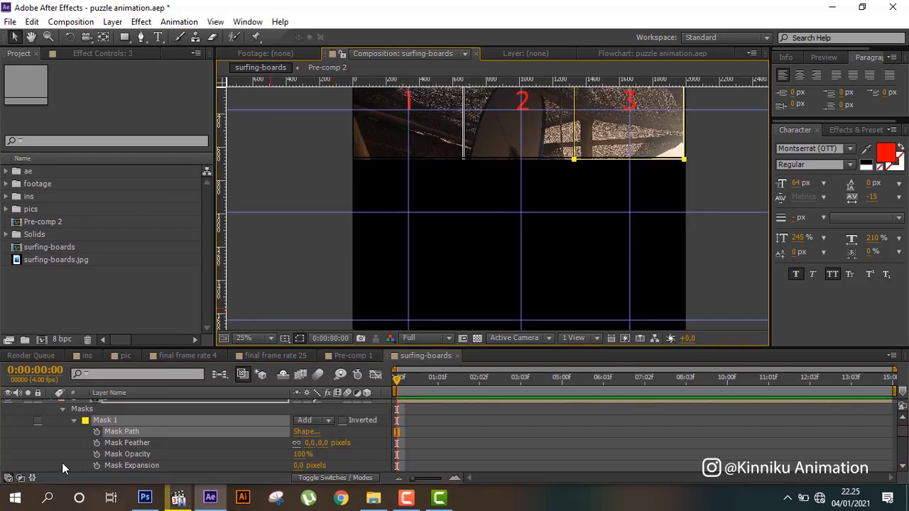
scroll(135, 441, "up", 2)
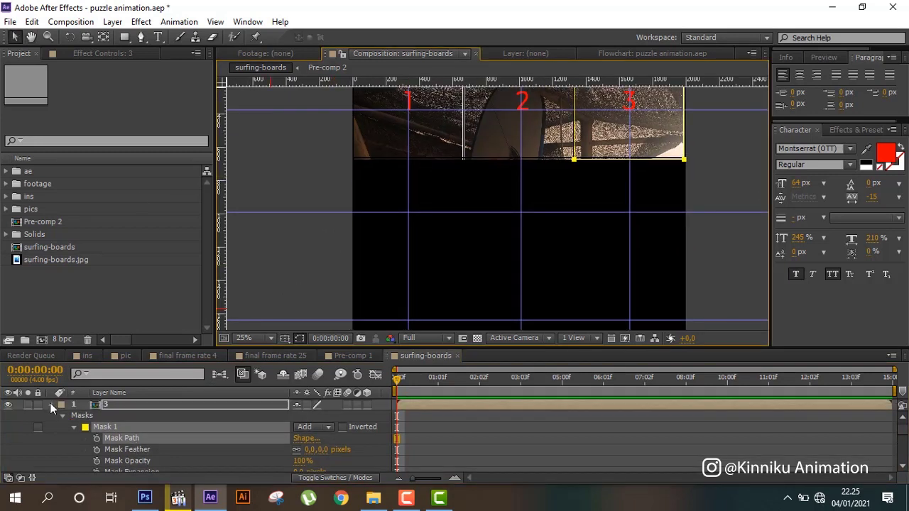
left_click(106, 404)
key("Return")
Check the pic composition settings (2000×2000, 4 fps, 7 seconds), then deselect layer 10
left_click(50, 416)
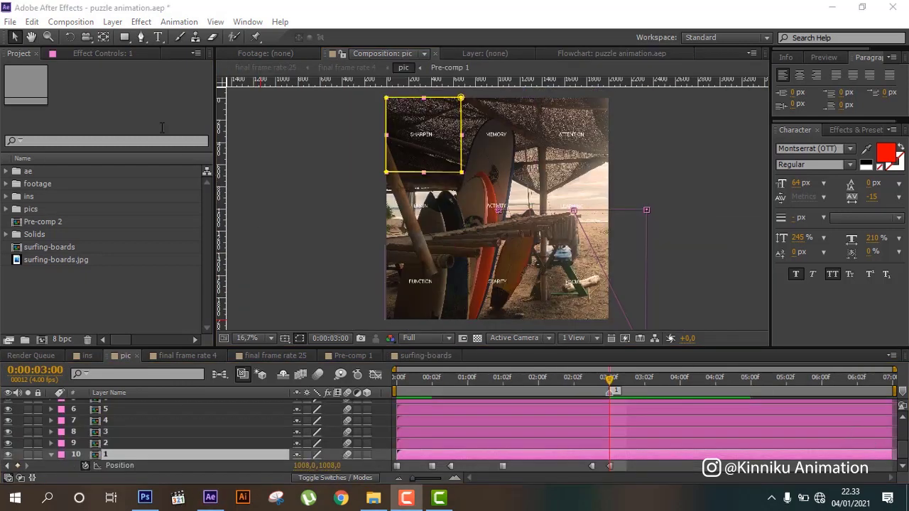
left_click(71, 21)
left_click(91, 57)
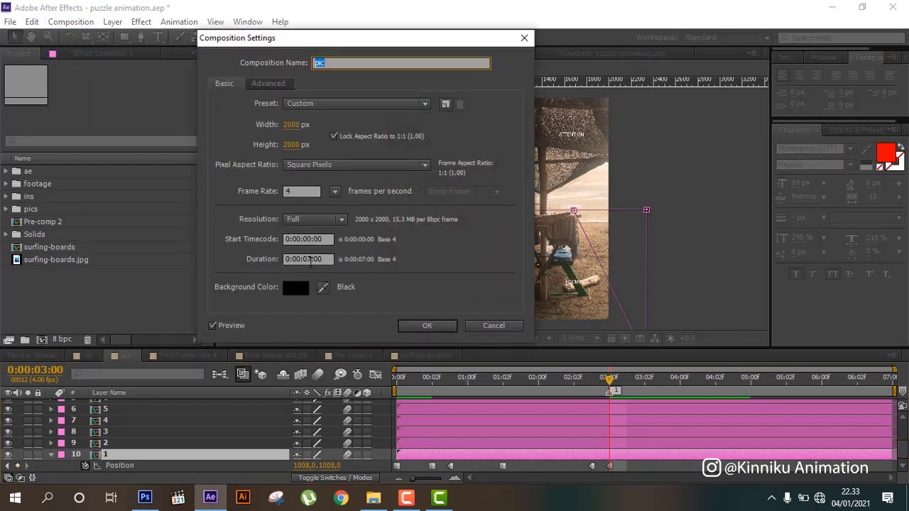
left_click(437, 326)
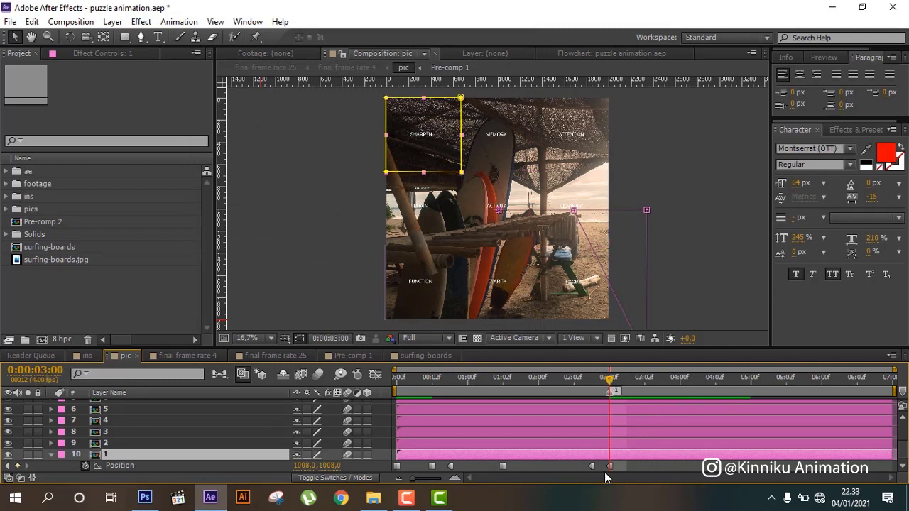
left_click(654, 155)
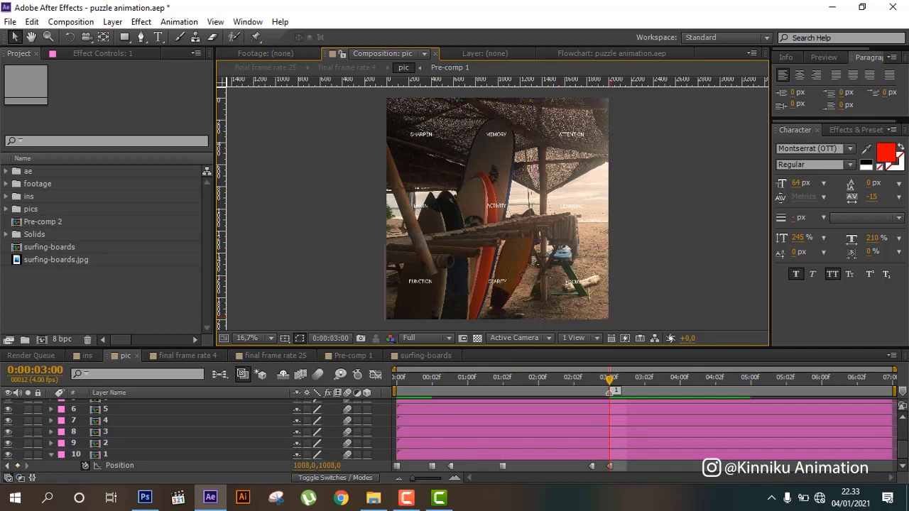
Turn layer 1's 3-second Position keyframe into a hold keyframe, rewind to 0, then show surfing-boards
right_click(609, 465)
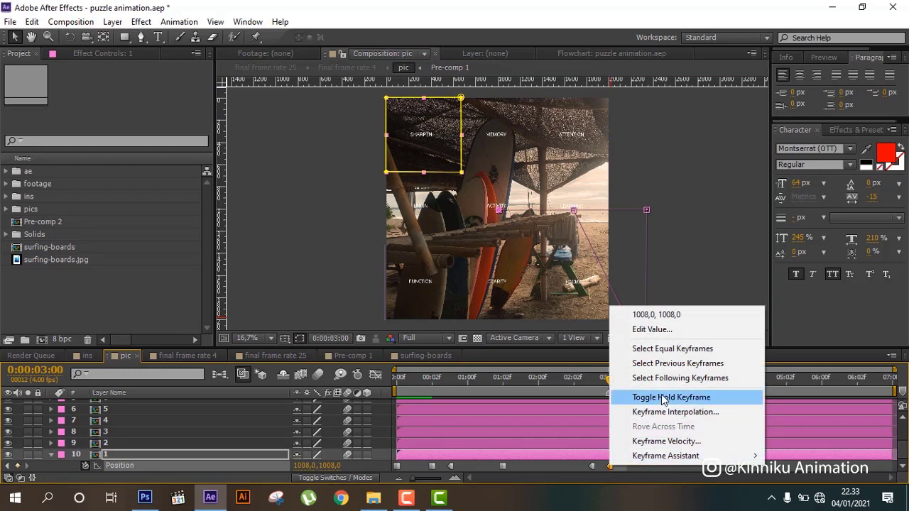
left_click(665, 399)
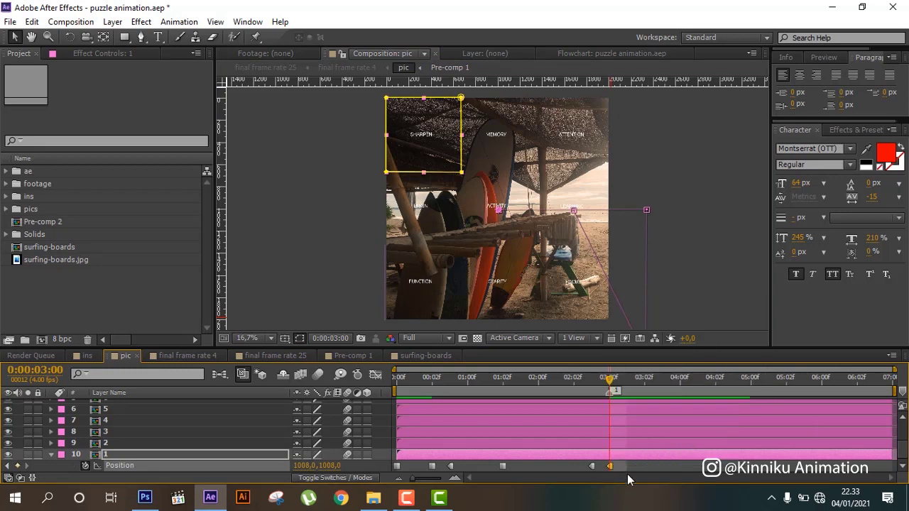
left_click_drag(608, 381, 395, 382)
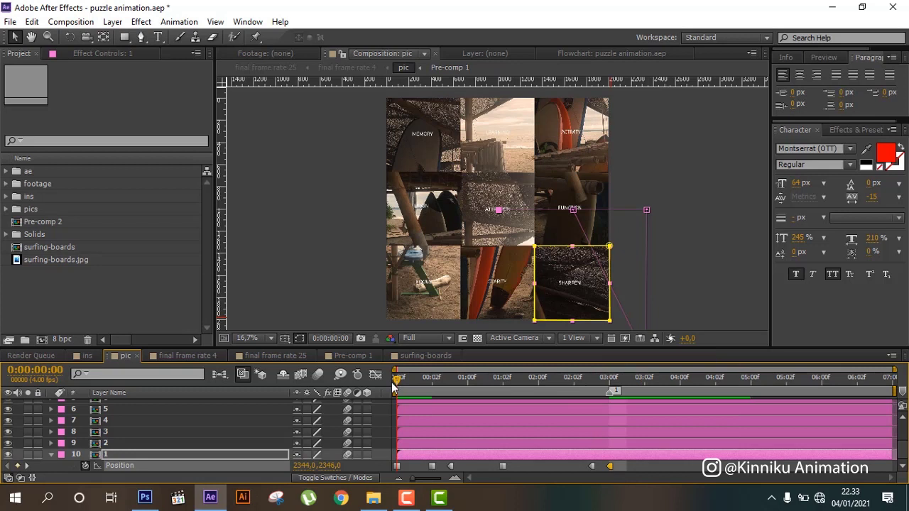
left_click(493, 454)
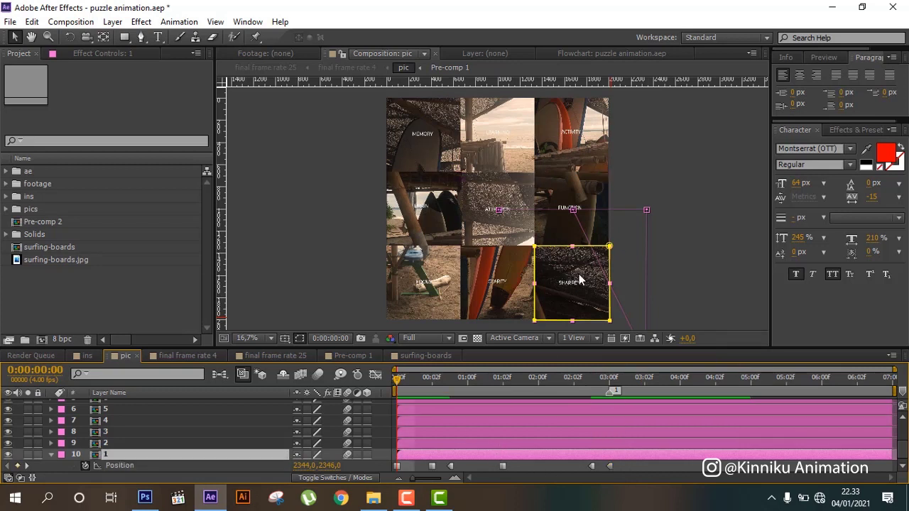
left_click(419, 356)
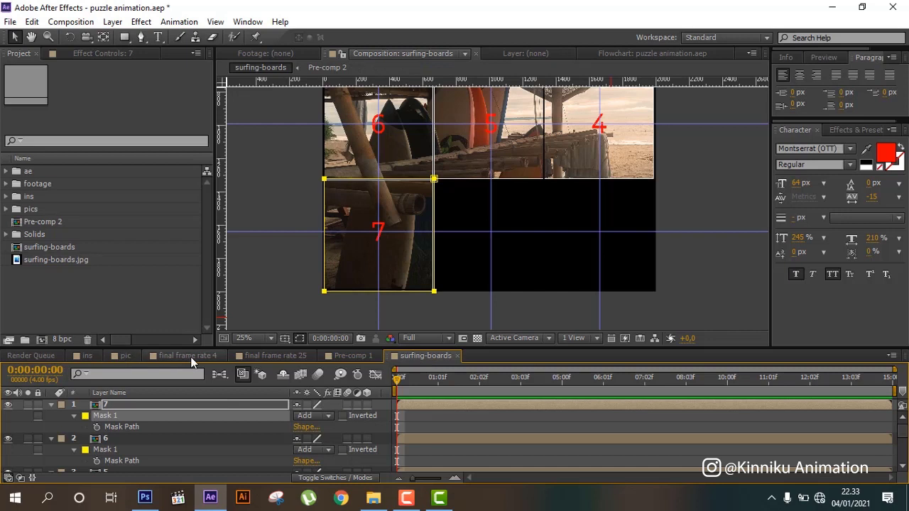
Go from the final frame rate 25 composition back to the pic composition
left_click(286, 355)
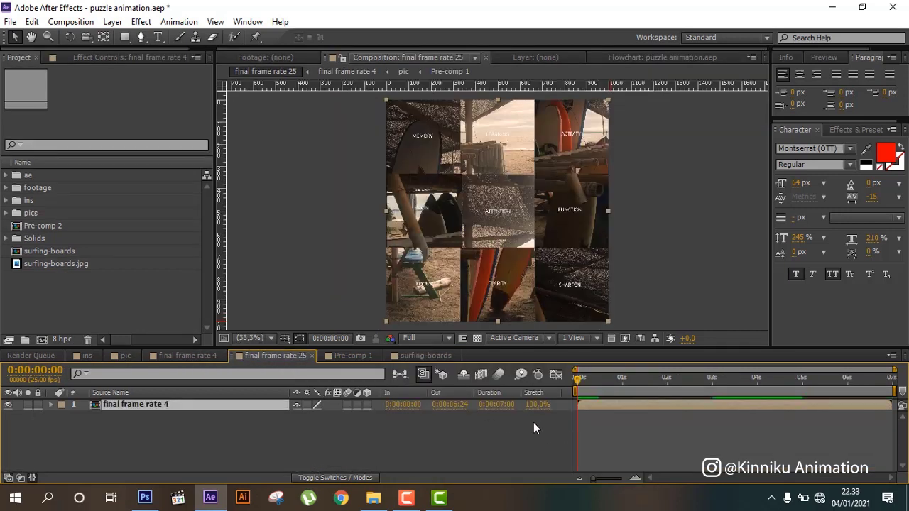
left_click(165, 356)
left_click(114, 355)
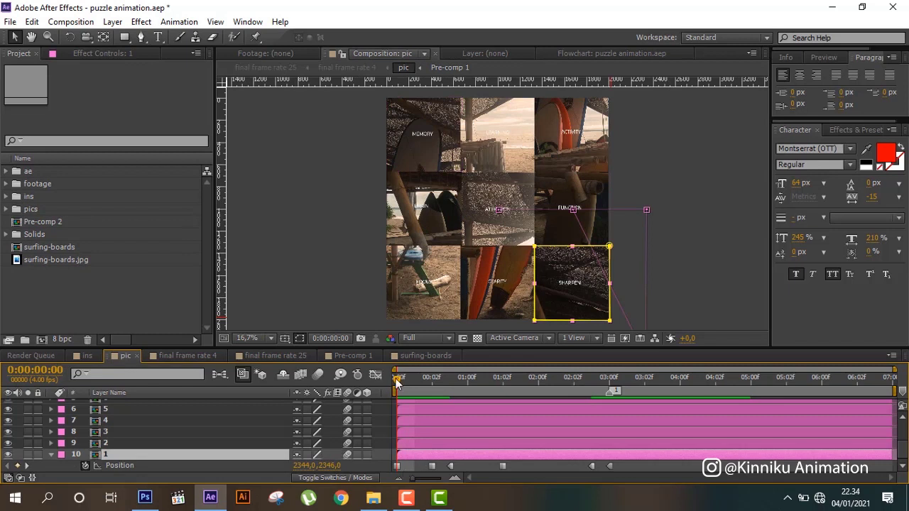
Scrub layer 1's Position keyframes from frame 2 through 1:02 to 2:03
left_click_drag(396, 384, 432, 383)
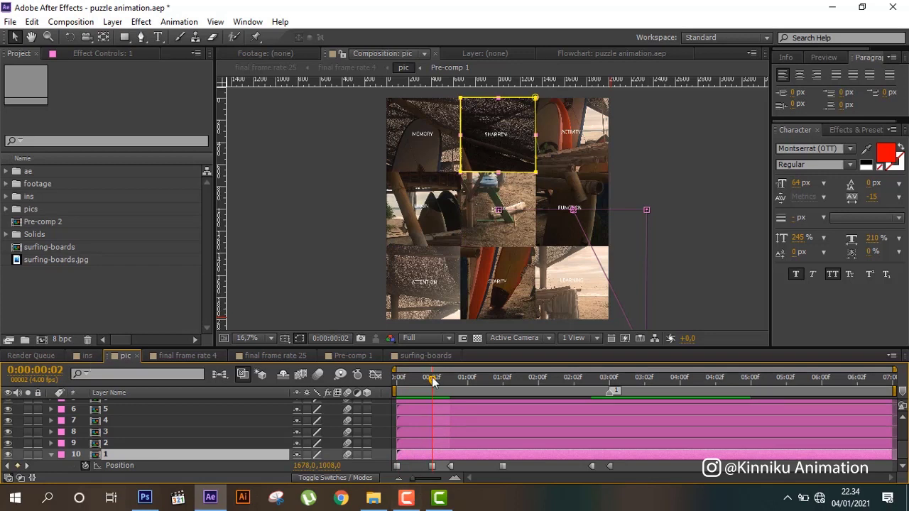
left_click_drag(432, 380, 448, 384)
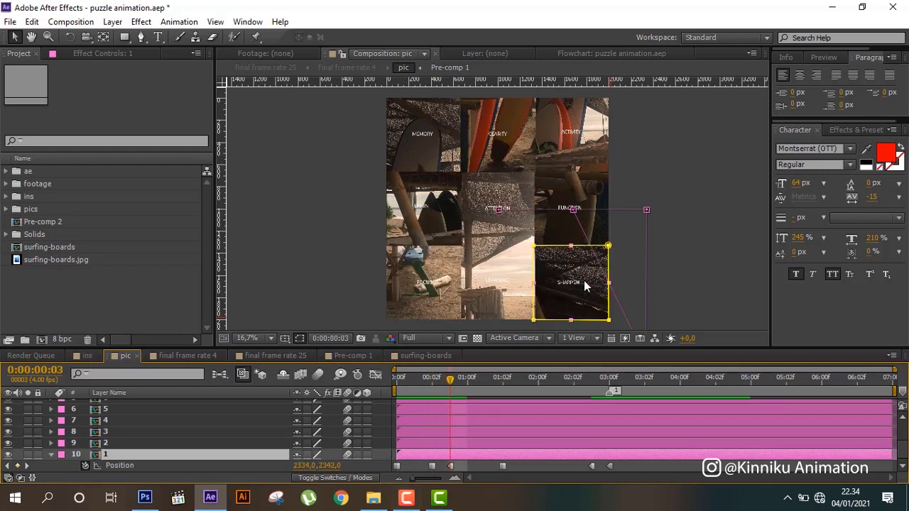
left_click(583, 280)
left_click(504, 378)
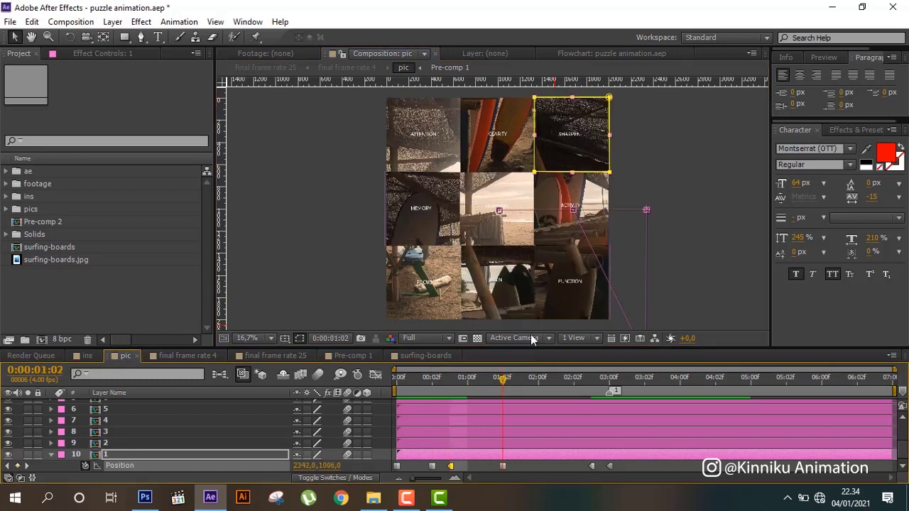
left_click(590, 382)
left_click(396, 149)
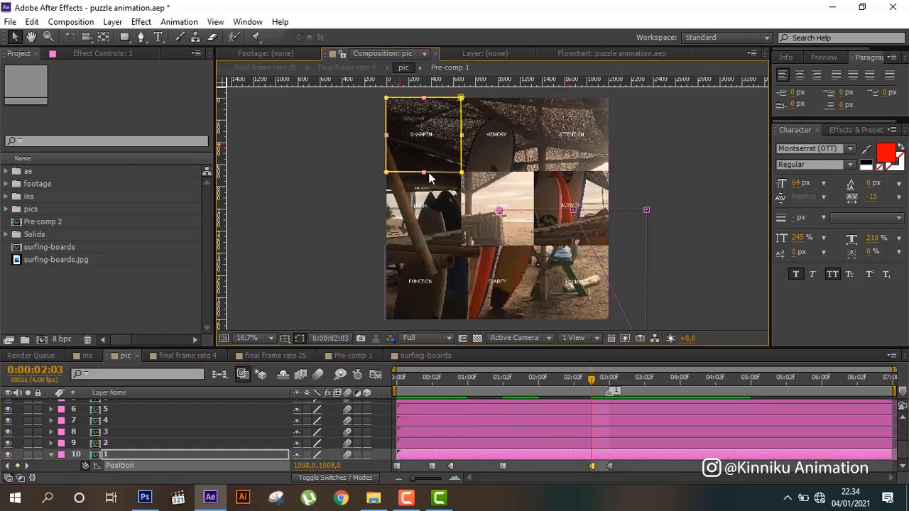
At 3 seconds, show Position keyframes for layers 2 and 3, then scrub back to the start
left_click(612, 388)
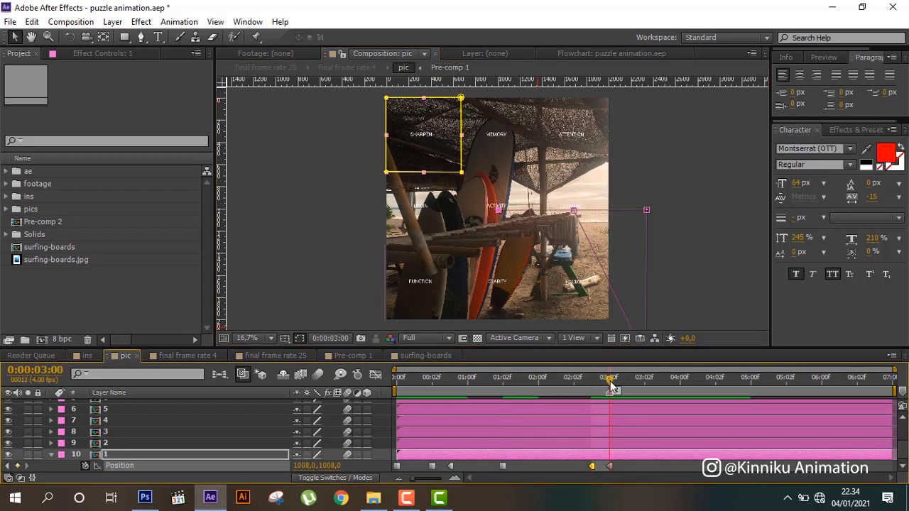
left_click(122, 441)
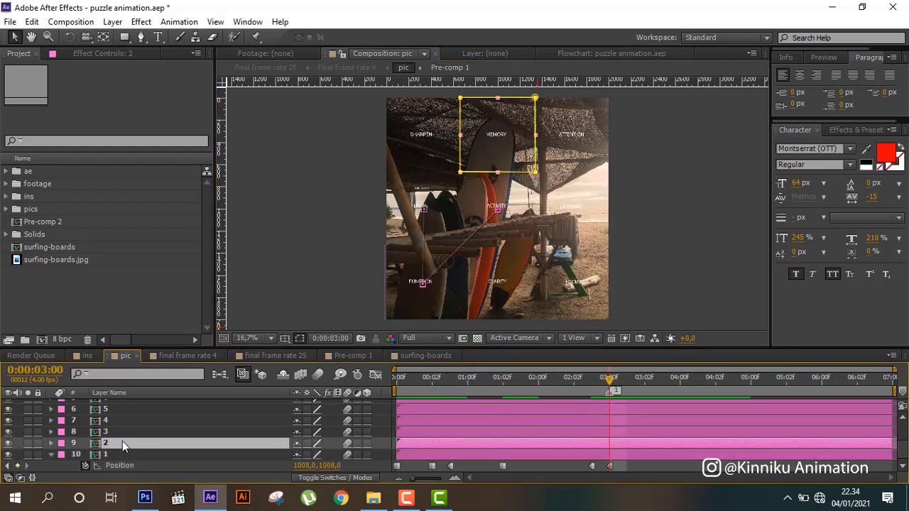
key("p")
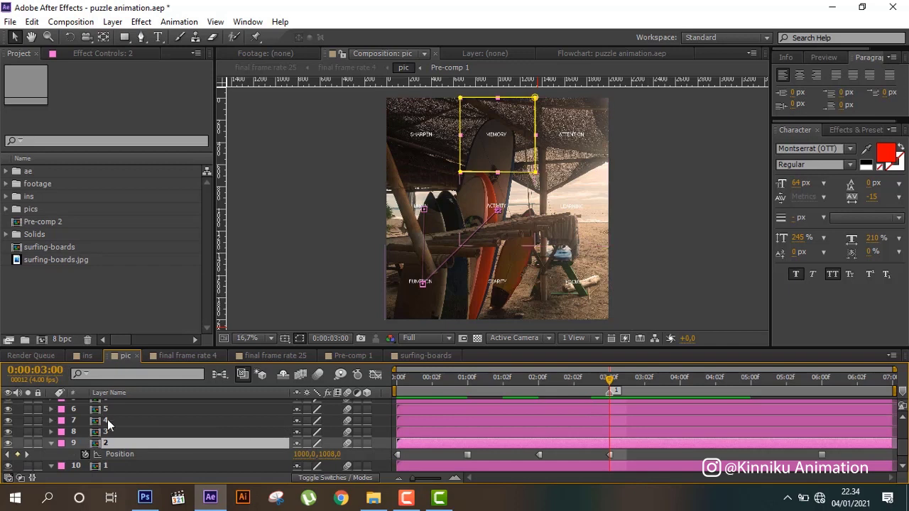
left_click(121, 431)
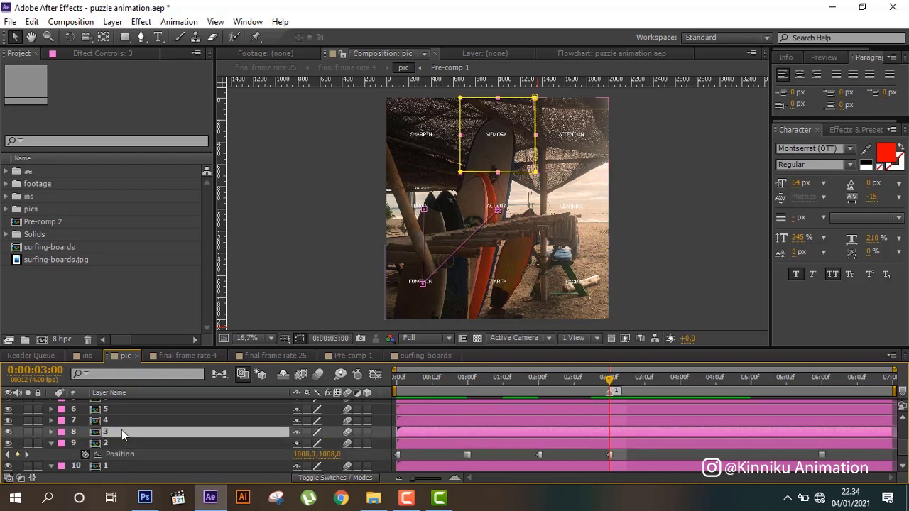
key("p")
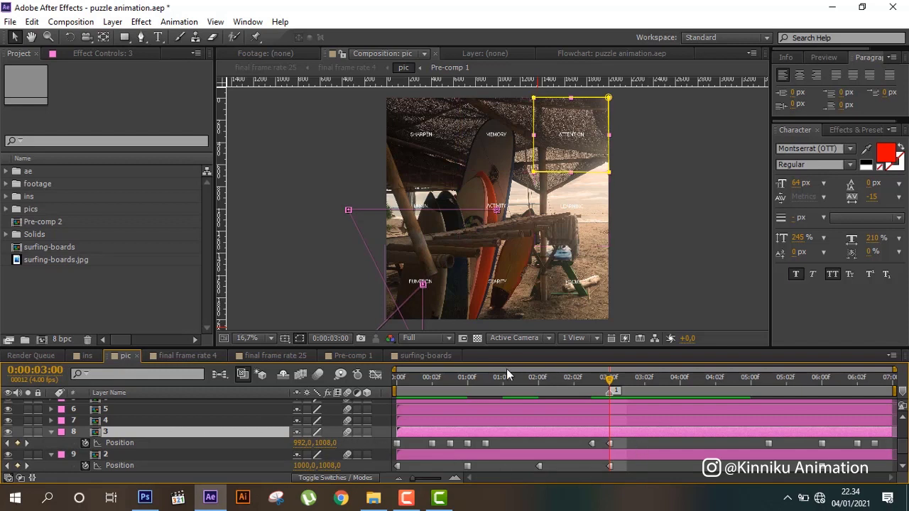
mouse_move(495, 374)
left_mouse_down()
mouse_move(873, 420)
mouse_move(483, 421)
mouse_move(376, 408)
mouse_move(541, 428)
mouse_move(743, 430)
mouse_move(367, 432)
left_mouse_up()
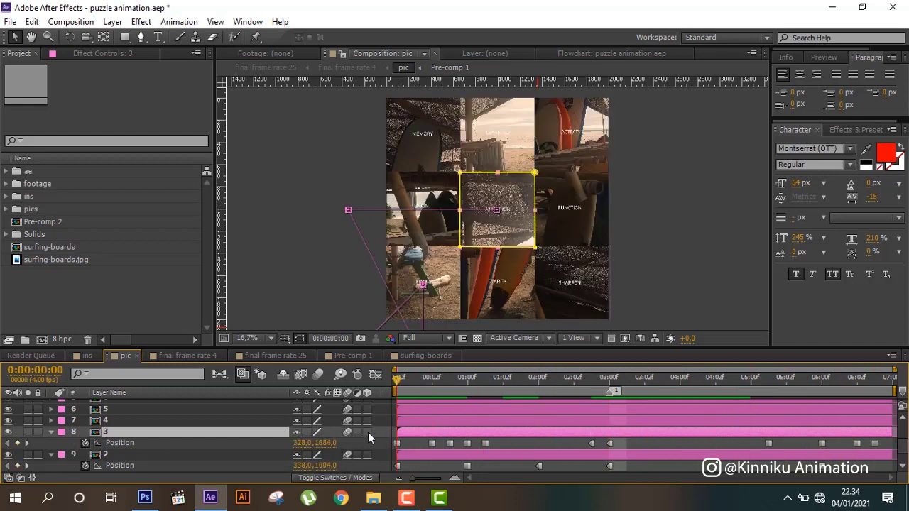